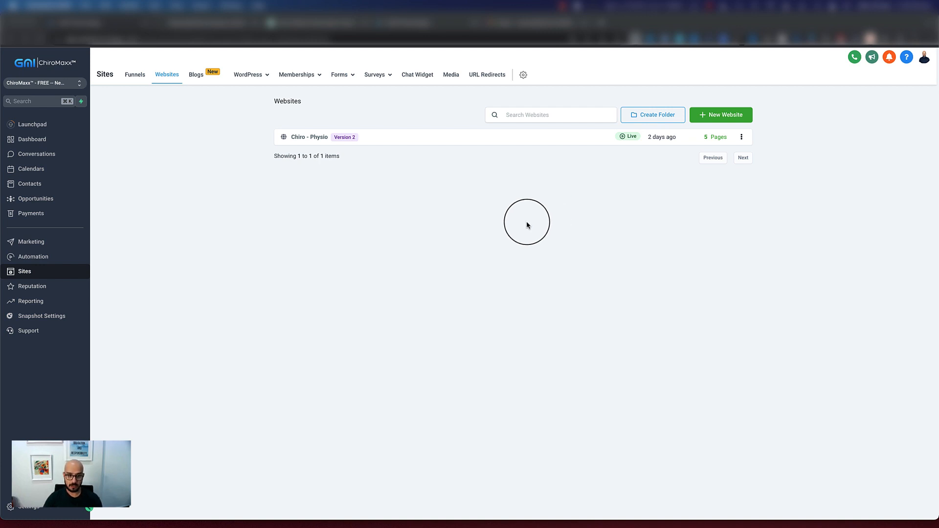
# Open the Home page of the Chiro - Physio website for editing in the same tab
pyautogui.click(312, 143)
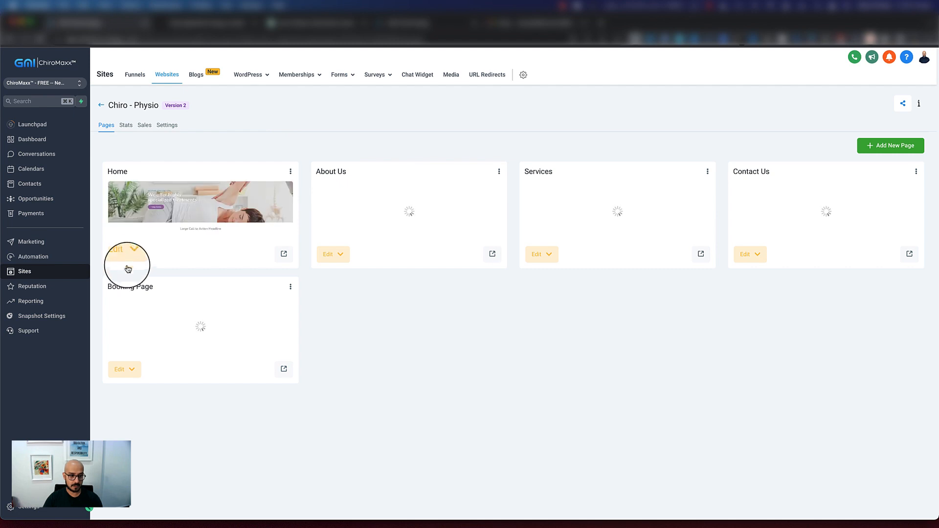
pyautogui.click(122, 259)
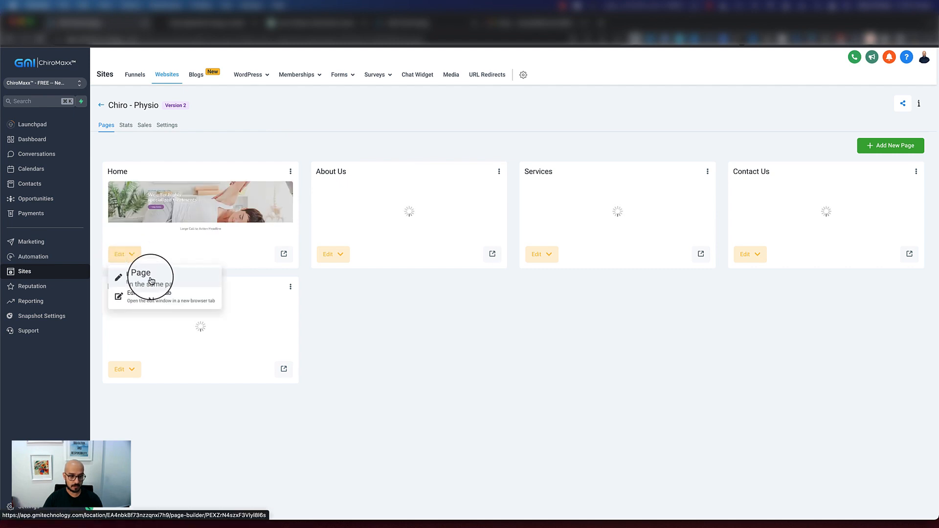
pyautogui.click(143, 280)
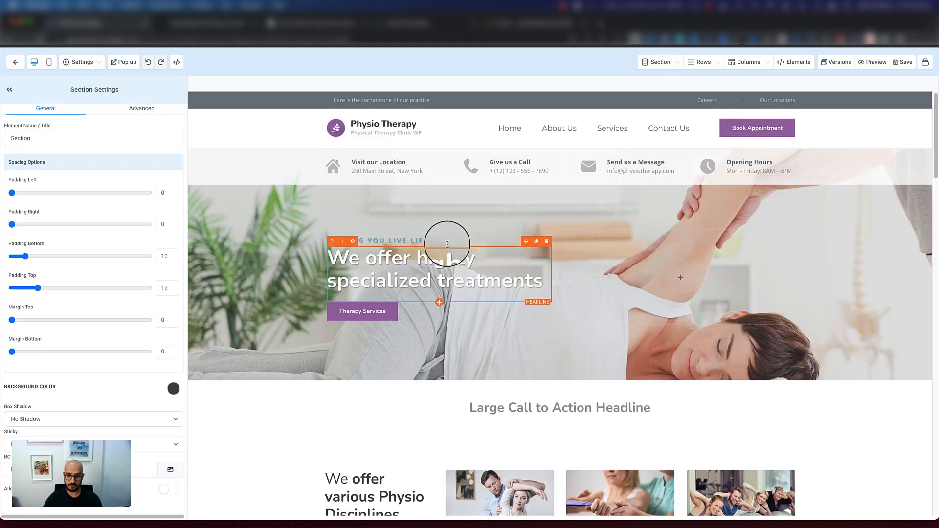
# Review the Home page sections and examine the settings of the embedded Ask a Question form
pyautogui.scroll(-4, 473, 213)
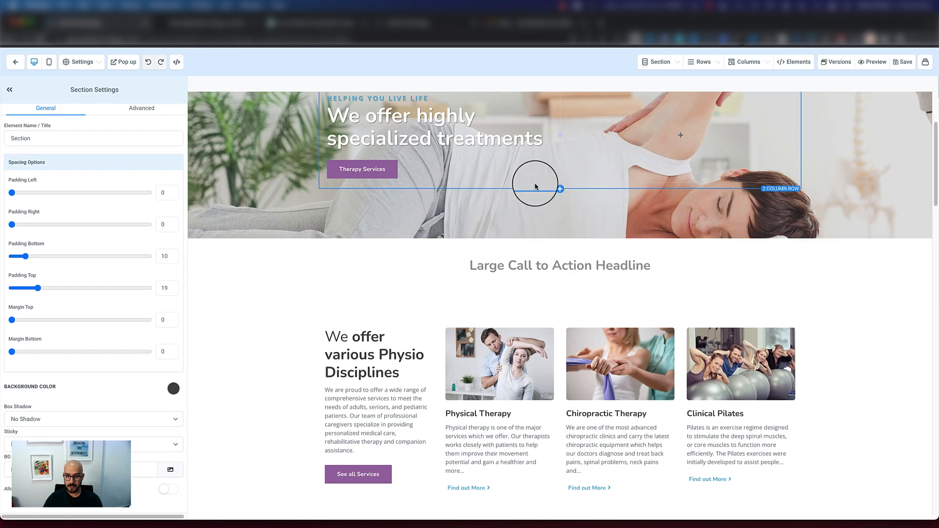
pyautogui.scroll(-2, 534, 184)
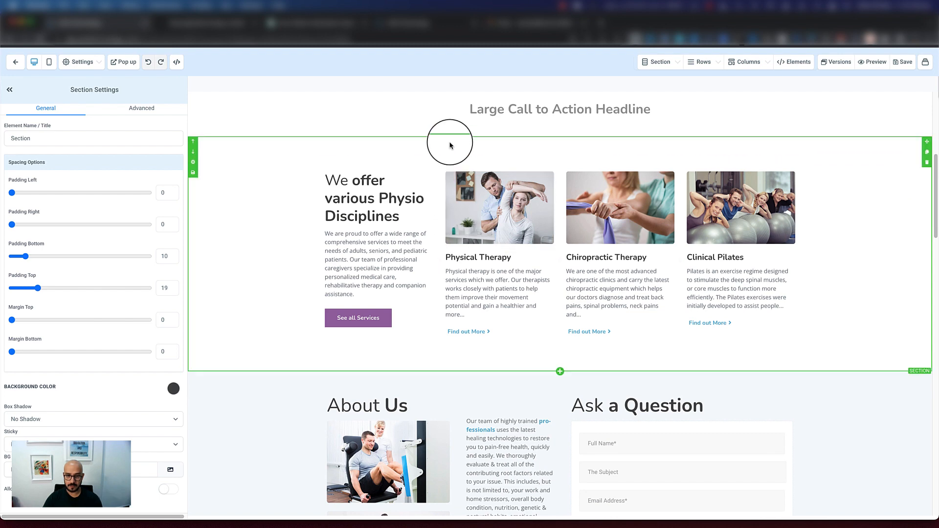
pyautogui.scroll(-3, 446, 143)
pyautogui.scroll(-1, 539, 201)
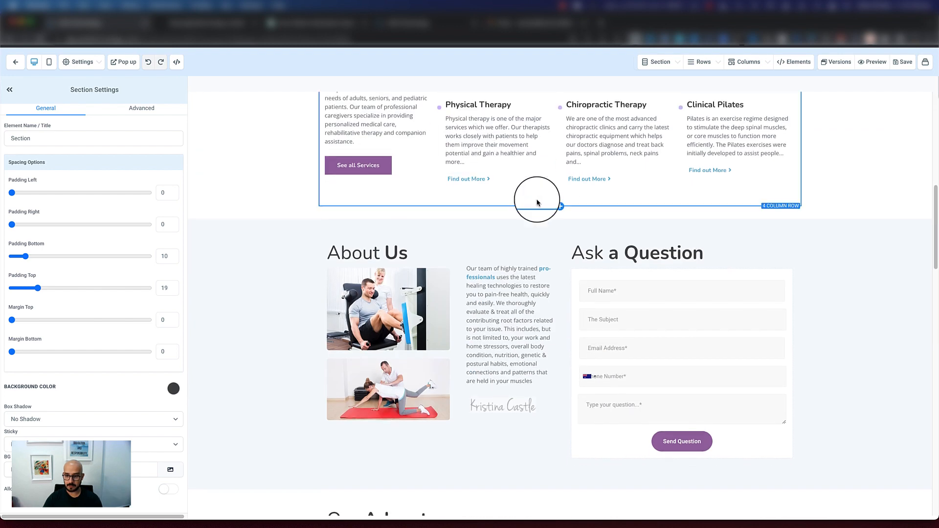
pyautogui.click(641, 304)
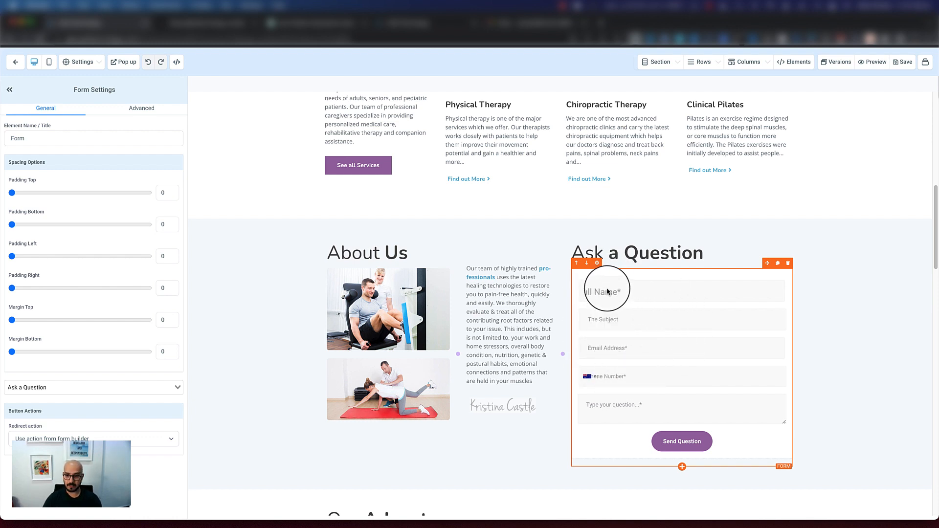
pyautogui.scroll(-1, 607, 292)
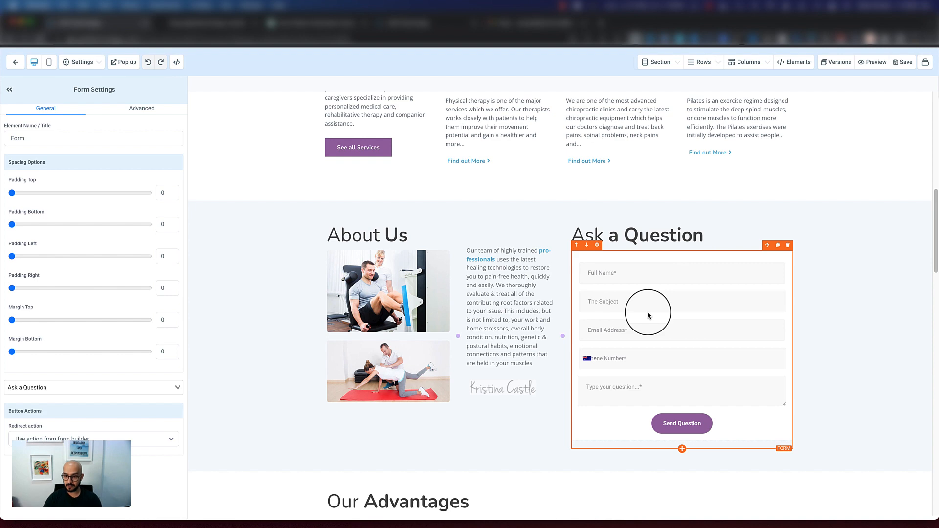
pyautogui.scroll(4, 489, 269)
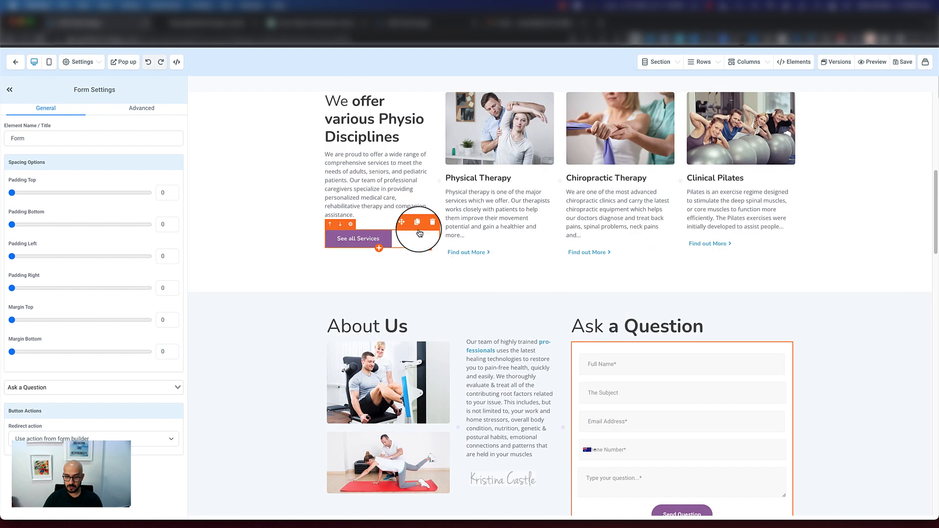
# Exit the page editor, ignore the phone number notice, and open the Ask a Question form in the form builder
pyautogui.click(12, 66)
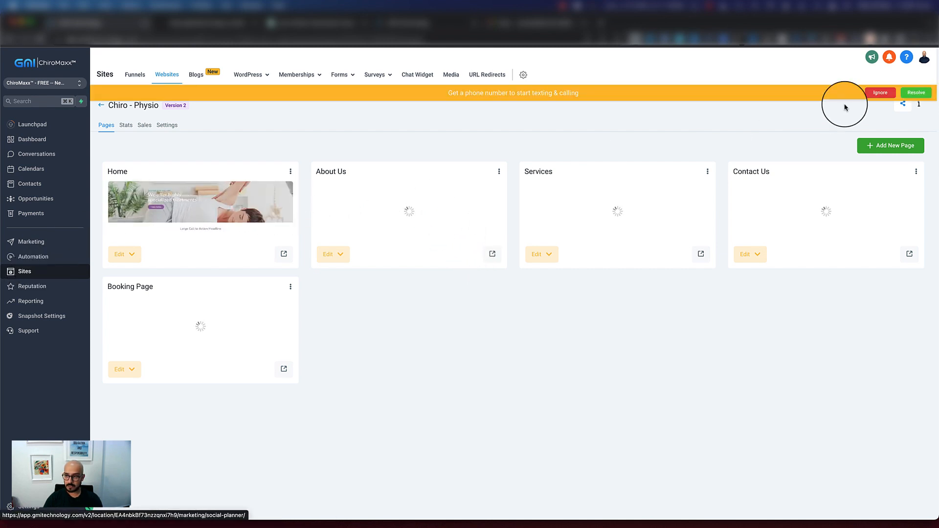
pyautogui.click(879, 93)
pyautogui.moveTo(336, 77)
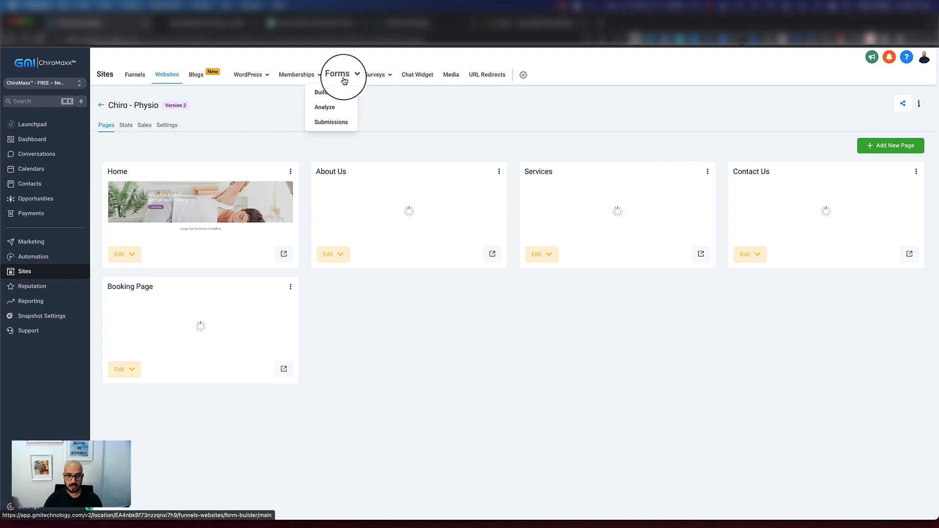
pyautogui.click(328, 97)
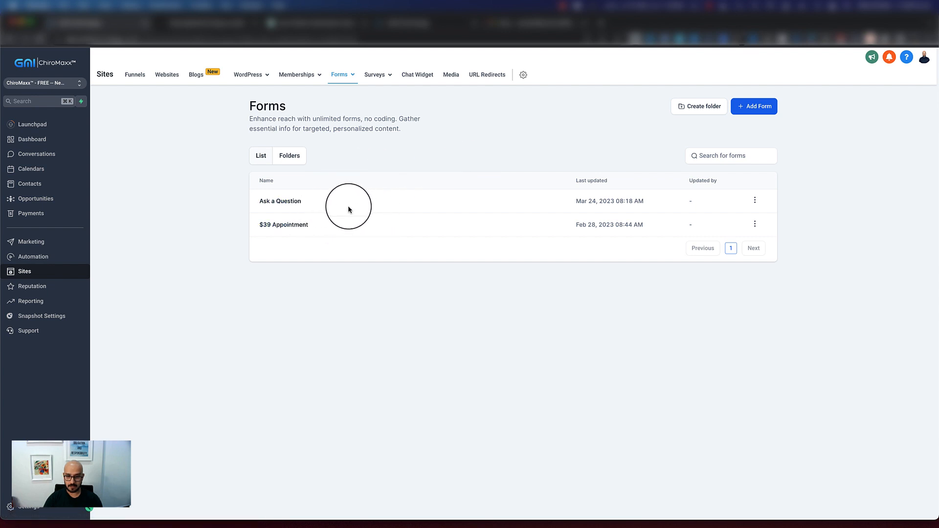
pyautogui.click(273, 203)
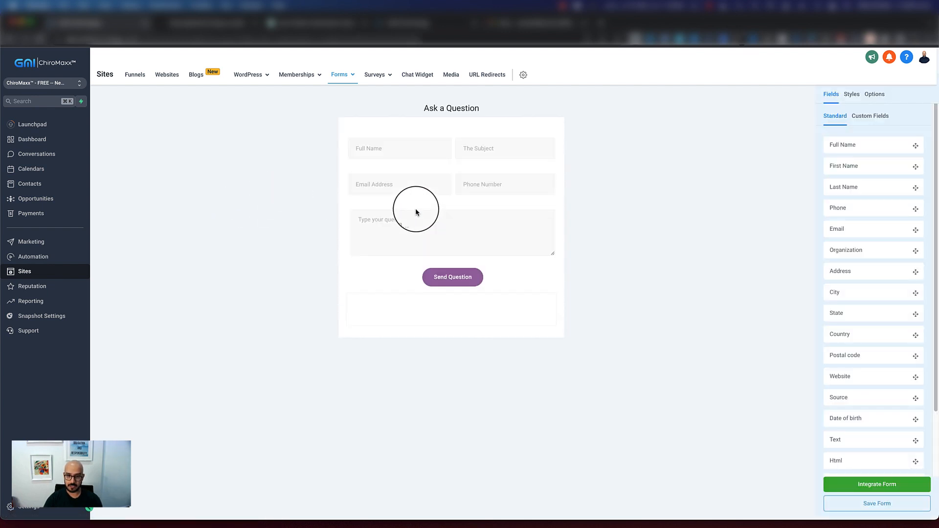
# Inspect the settings of the Full Name, Email Address, Phone Number and Subject fields in the form
pyautogui.click(401, 148)
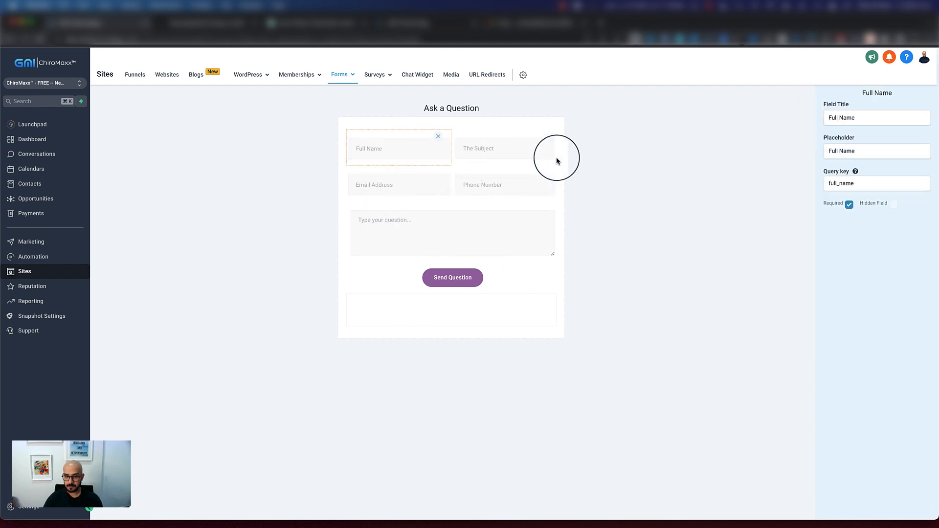
pyautogui.click(399, 188)
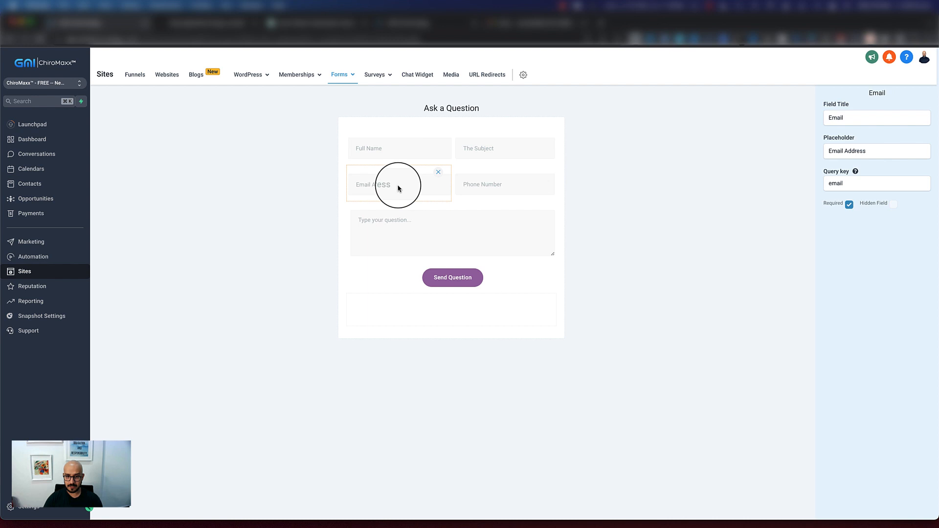
pyautogui.click(514, 184)
pyautogui.click(512, 144)
pyautogui.click(500, 111)
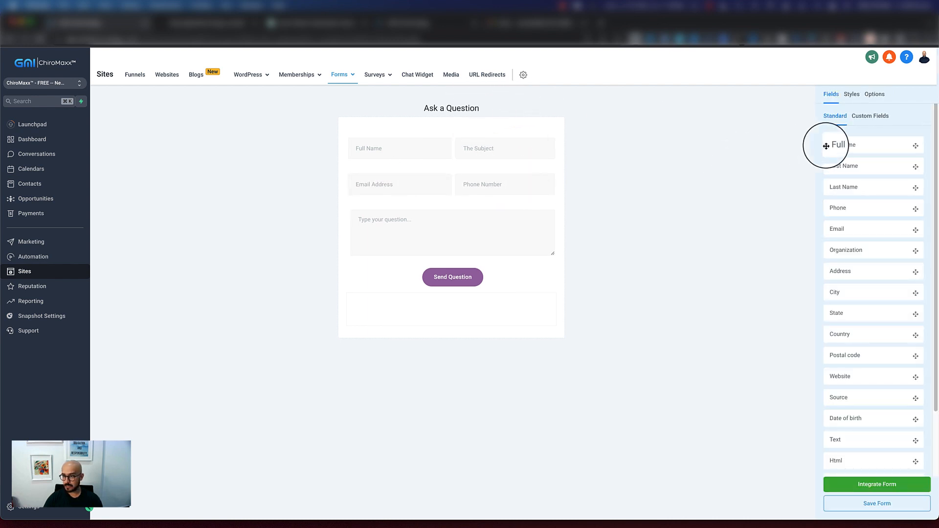
# Look through the standard and custom fields available for the form
pyautogui.scroll(-3, 841, 147)
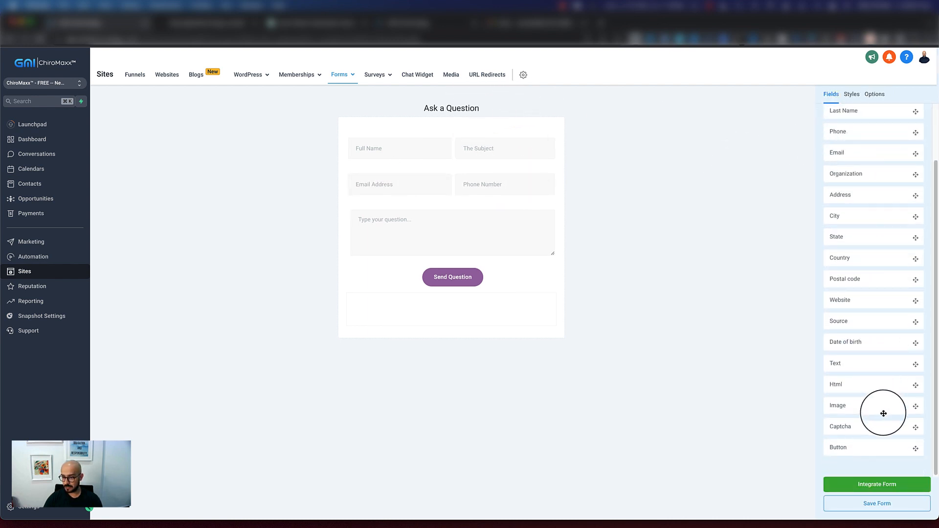
pyautogui.scroll(3, 870, 353)
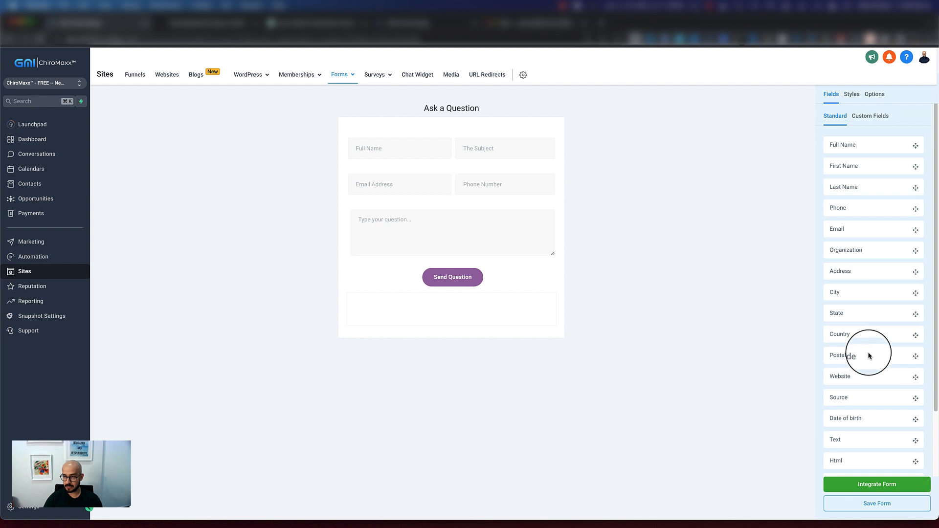
pyautogui.click(870, 116)
pyautogui.scroll(-5, 865, 205)
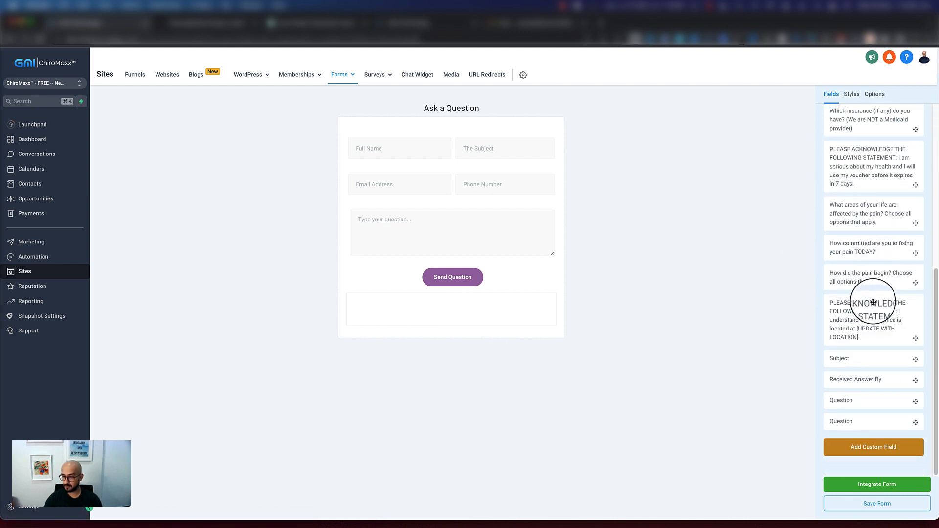
pyautogui.scroll(5, 875, 294)
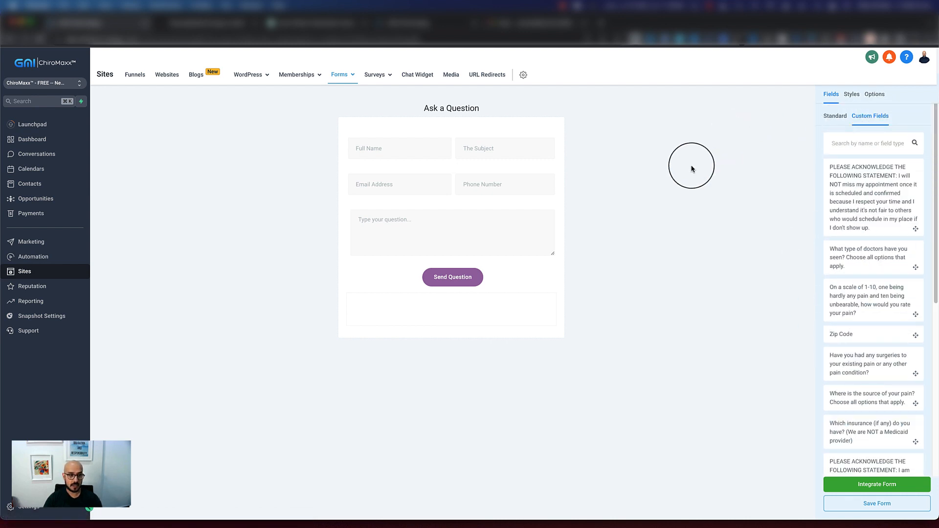
# Leave the Ask a Question form, discarding unsaved work, and create a new blank form
pyautogui.click(341, 90)
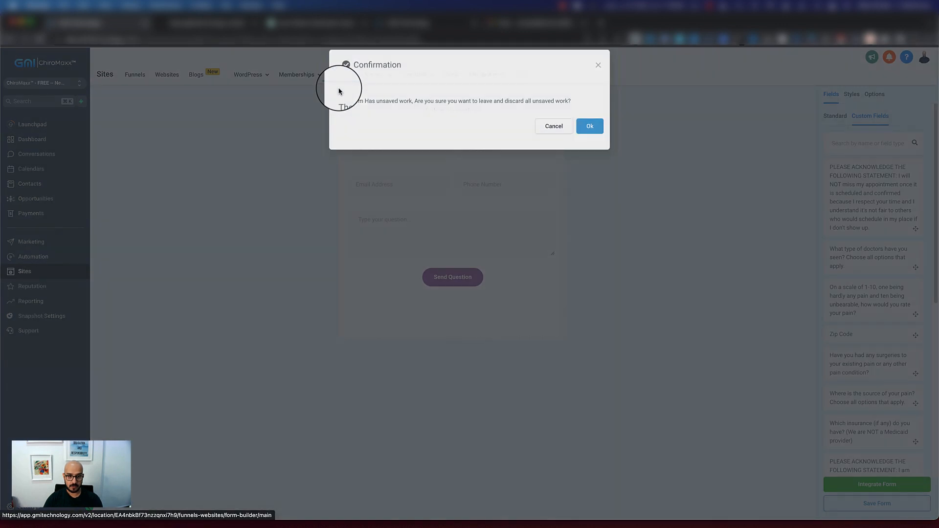
pyautogui.click(589, 128)
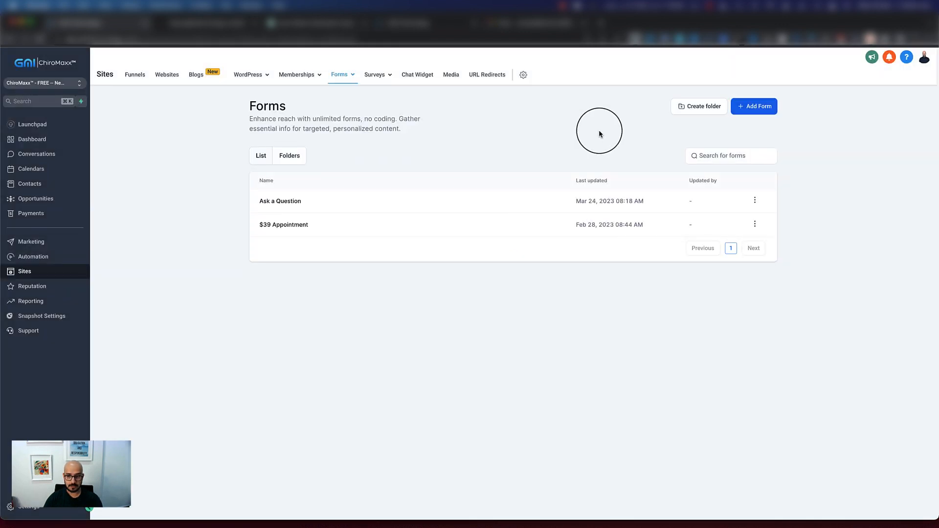
pyautogui.click(747, 110)
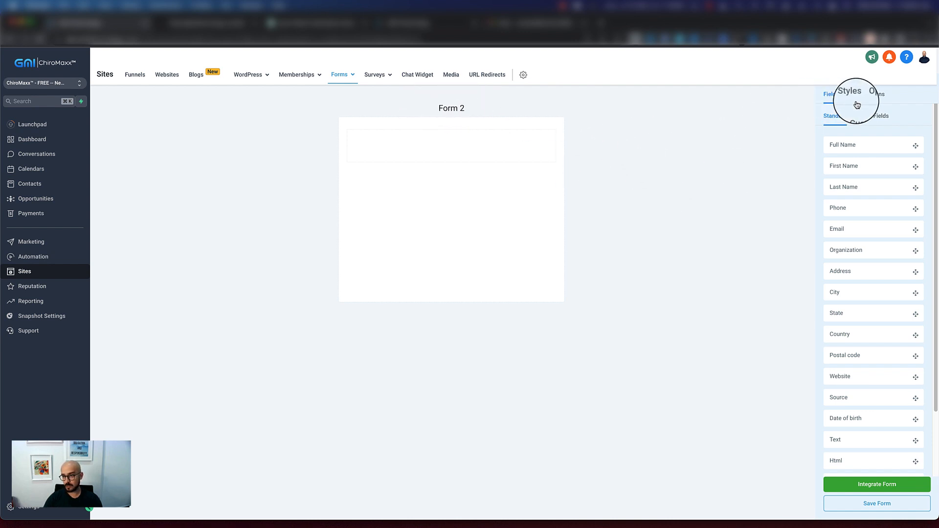
# Name the new form Contact Us, enable Sticky Contact, and save the form
pyautogui.click(877, 99)
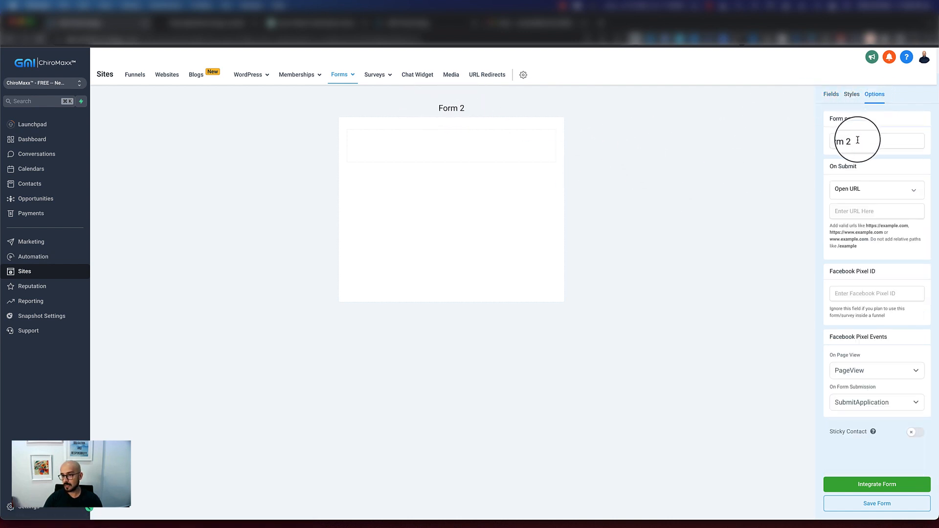
pyautogui.moveTo(866, 140); pyautogui.dragTo(816, 143)
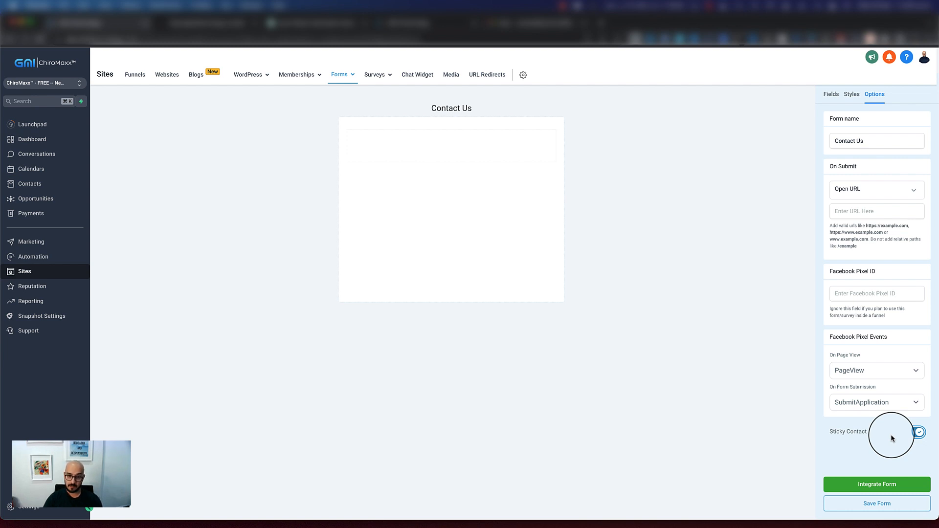
pyautogui.moveTo(873, 436)
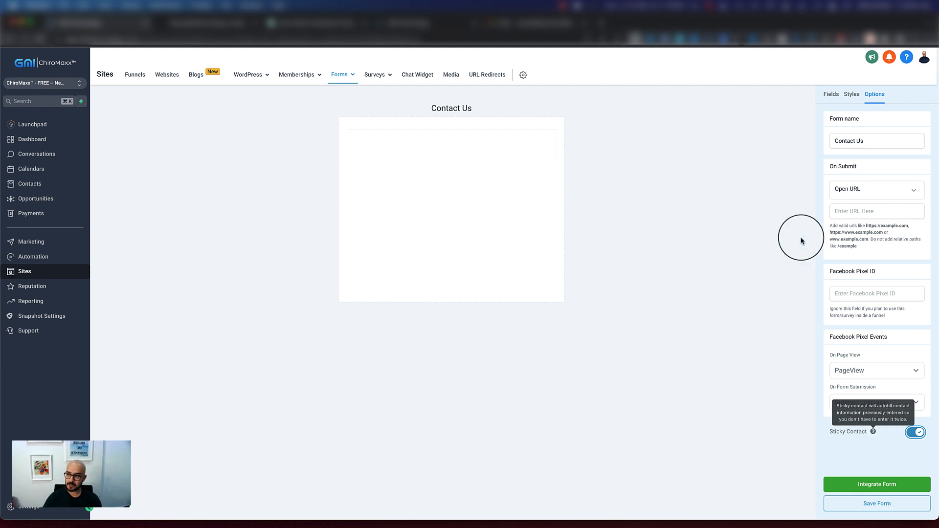
pyautogui.click(854, 506)
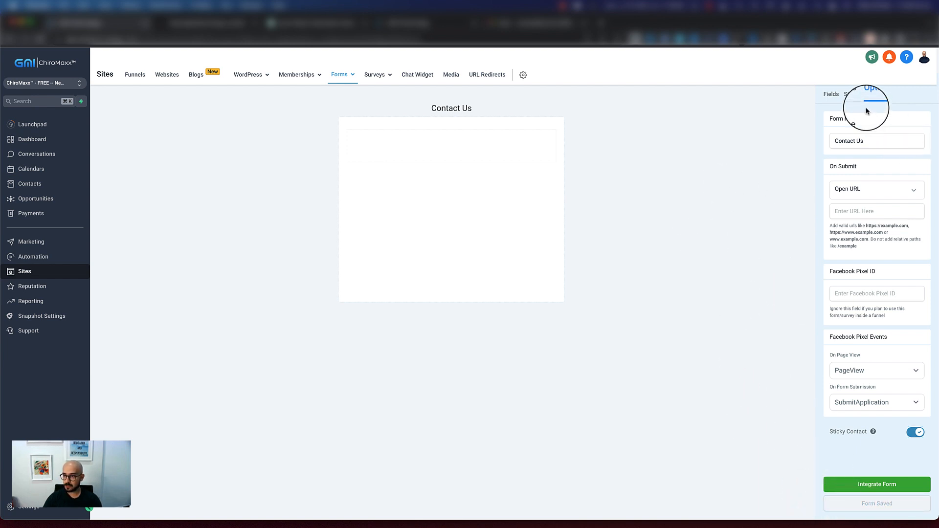
# Add the standard Full Name, Phone and Email fields to the Contact Us form, in that order
pyautogui.click(830, 94)
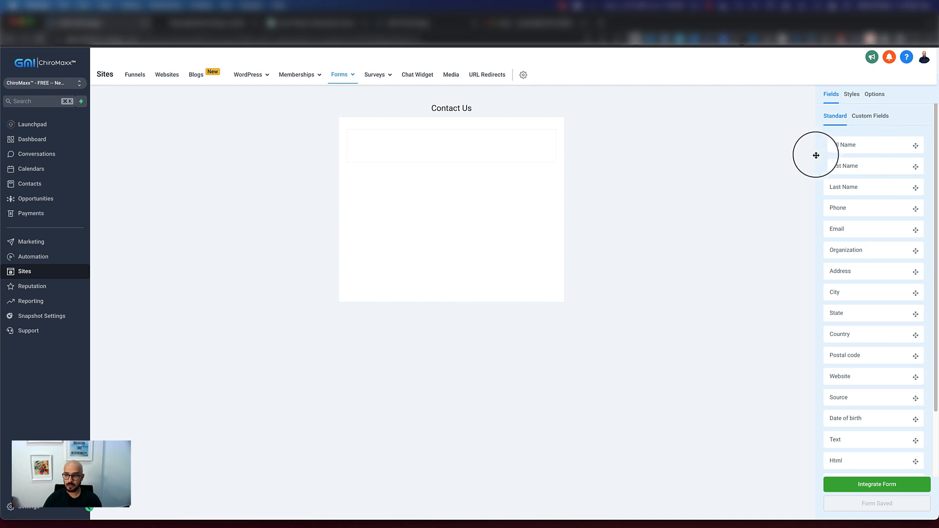
pyautogui.moveTo(881, 147); pyautogui.dragTo(474, 142)
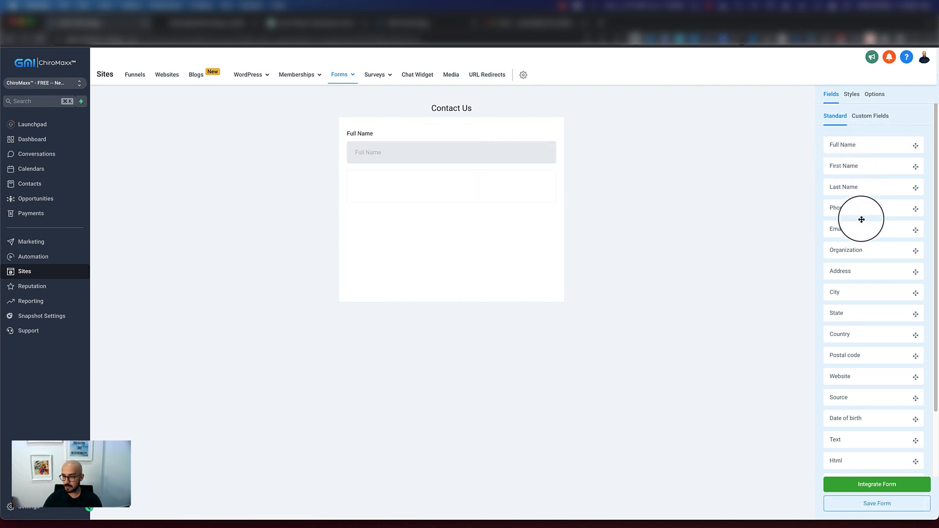
pyautogui.moveTo(859, 213); pyautogui.dragTo(567, 183)
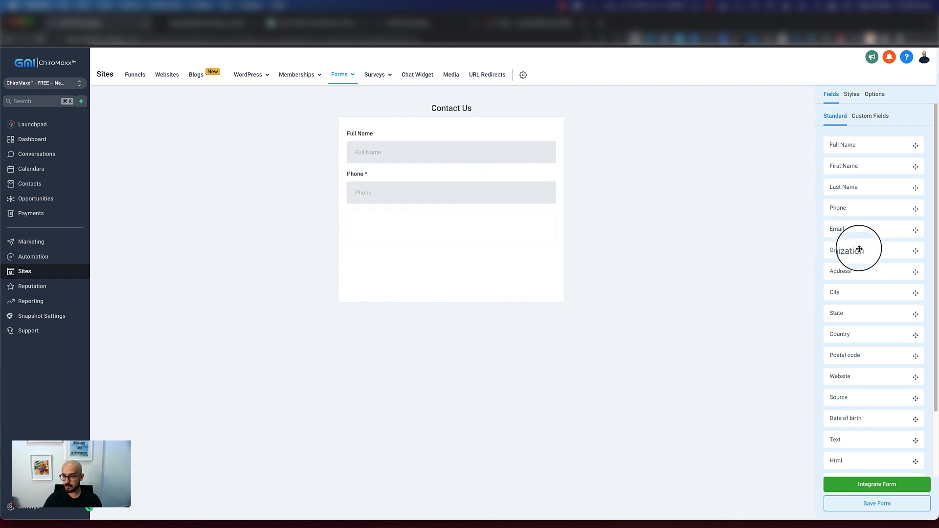
pyautogui.moveTo(861, 228); pyautogui.dragTo(449, 236)
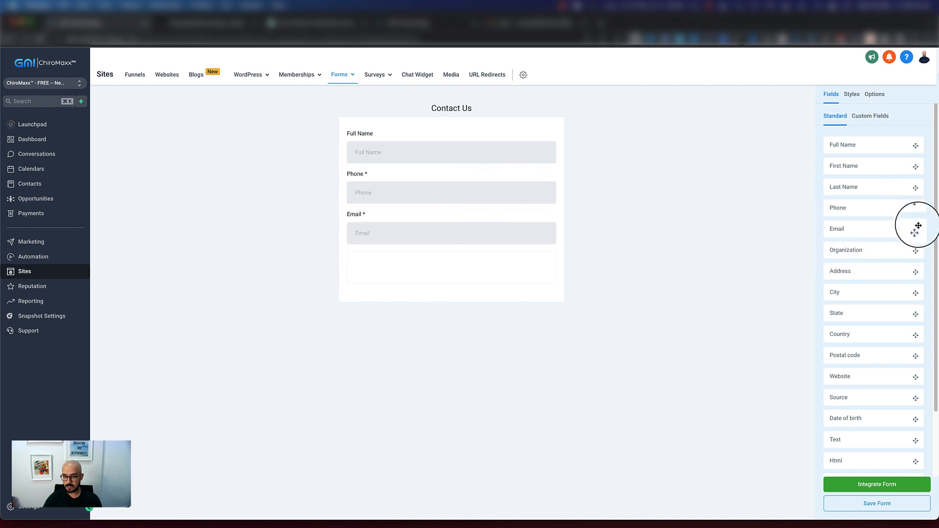
pyautogui.scroll(-2, 855, 325)
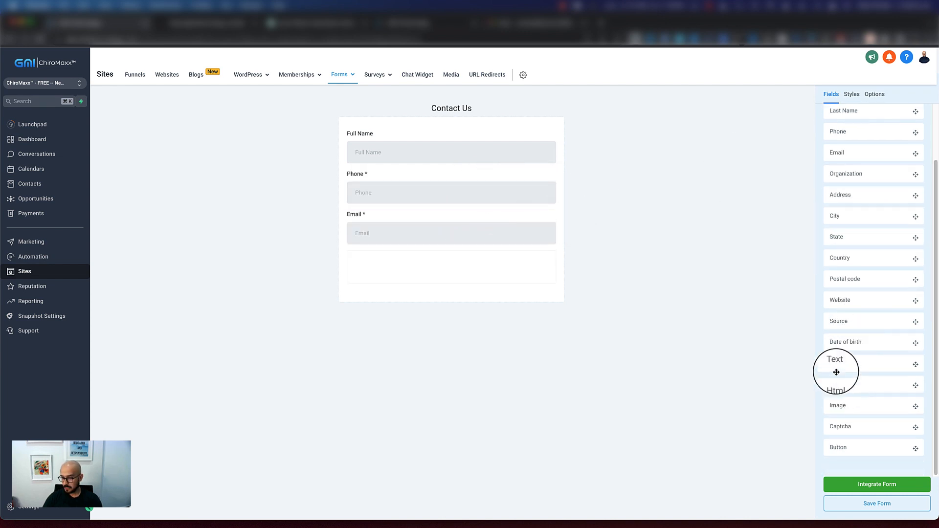
pyautogui.moveTo(862, 364); pyautogui.dragTo(417, 276)
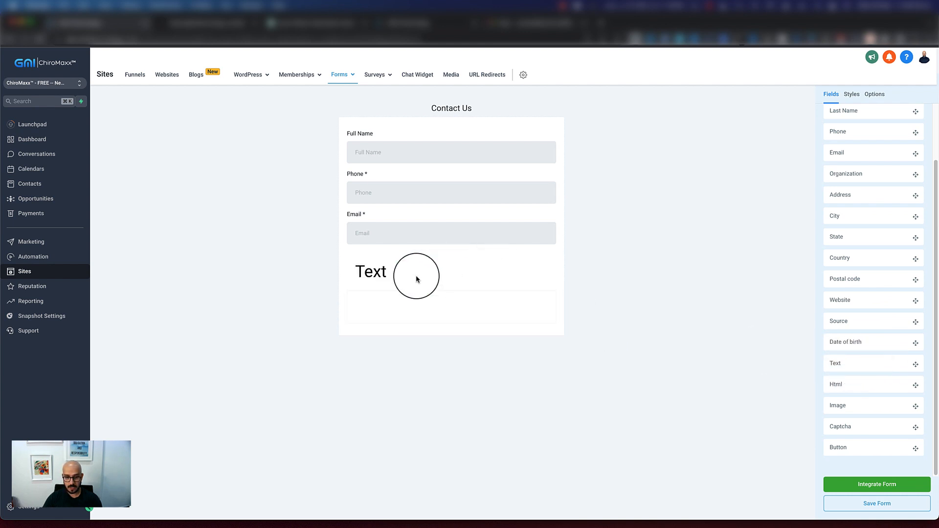
pyautogui.click(385, 277)
pyautogui.click(542, 257)
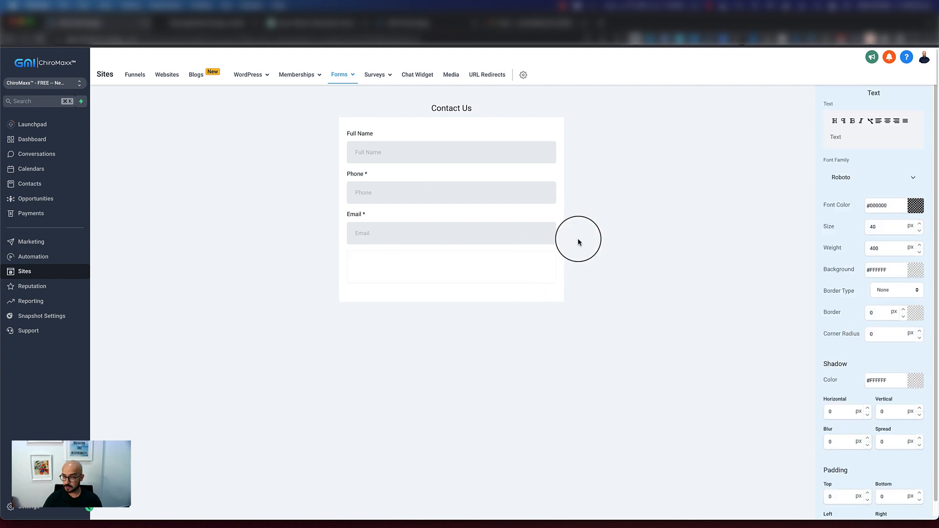
pyautogui.click(776, 175)
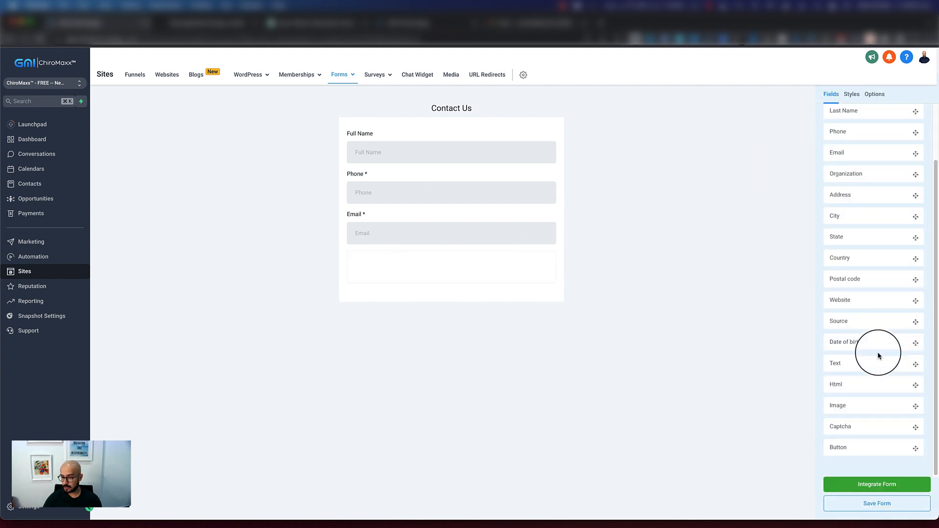
# Start a new custom field of the Multi Line text type for the Contact Us form
pyautogui.scroll(5, 877, 319)
pyautogui.click(866, 117)
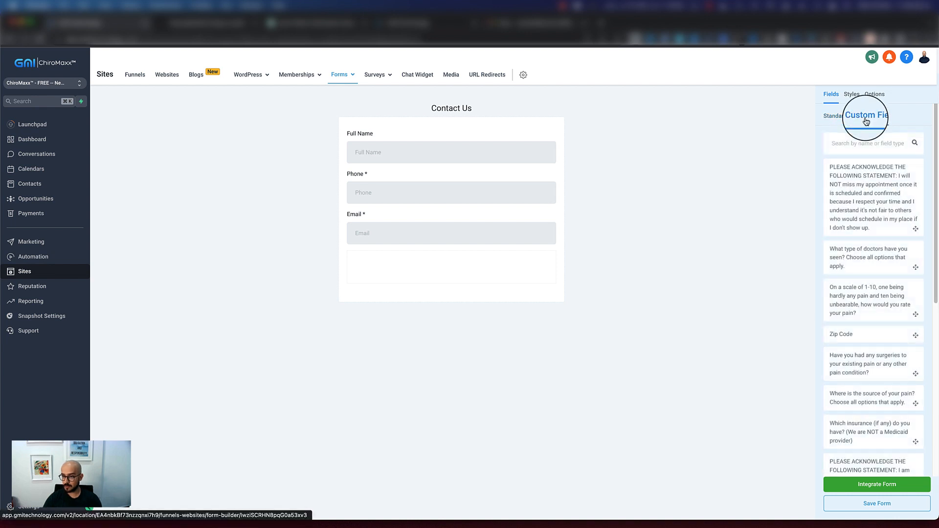
pyautogui.scroll(-6, 859, 348)
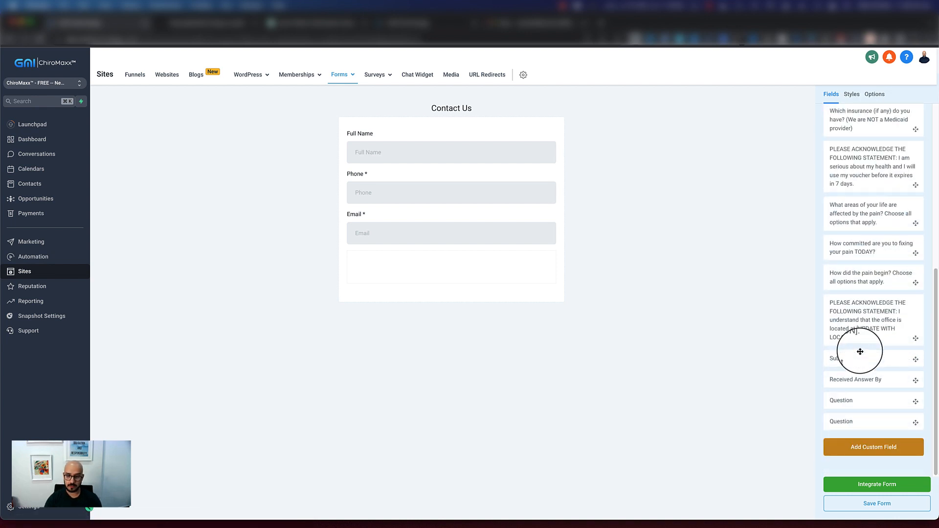
pyautogui.moveTo(865, 351); pyautogui.dragTo(864, 364)
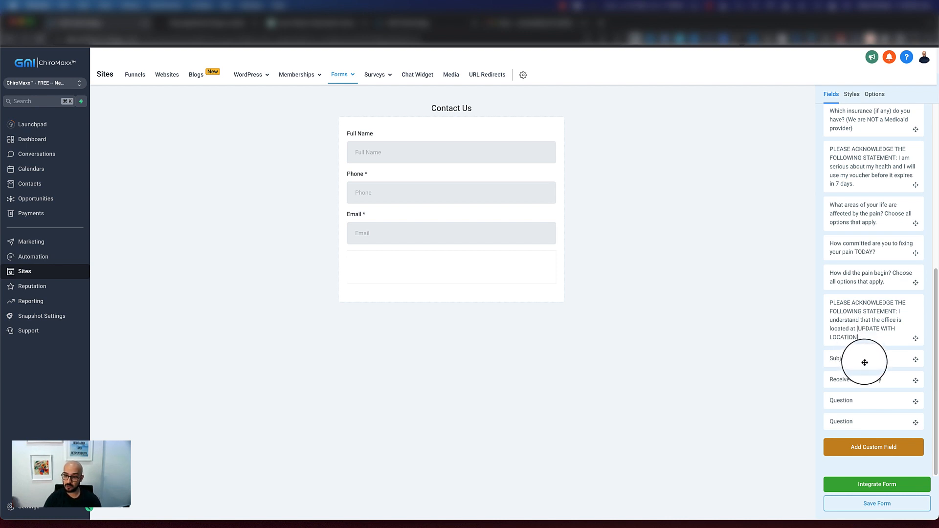
pyautogui.click(869, 456)
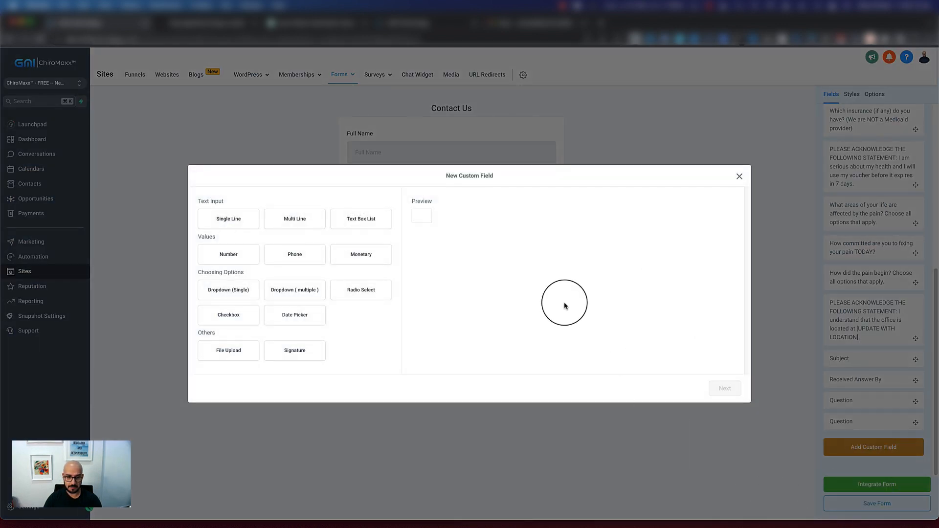
pyautogui.click(278, 219)
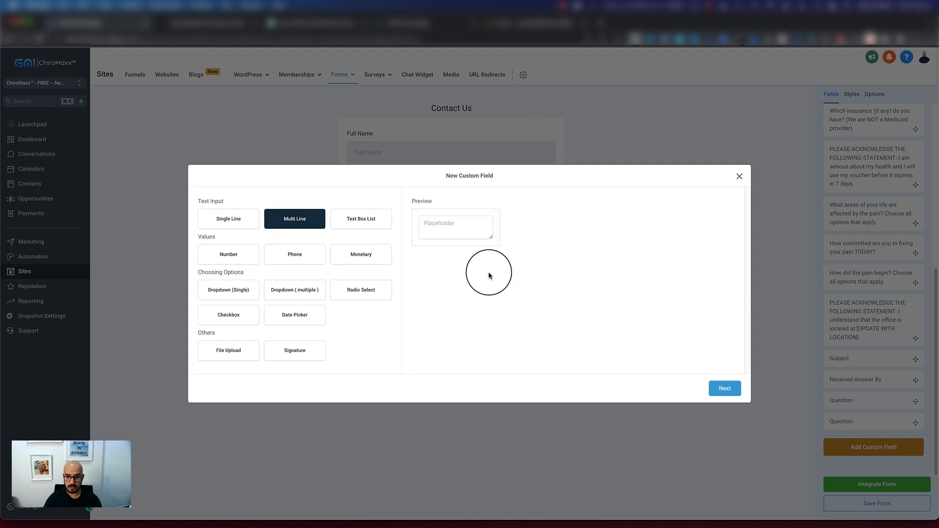
pyautogui.click(724, 388)
# Name the custom field Contact us message, assign it to the Additional Info group, and save it
pyautogui.click(238, 264)
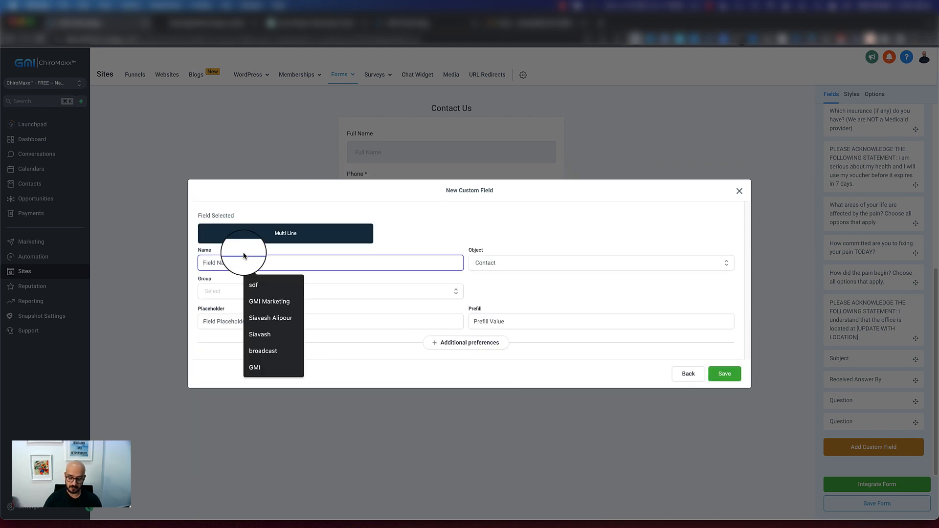
pyautogui.write('Contact us message')
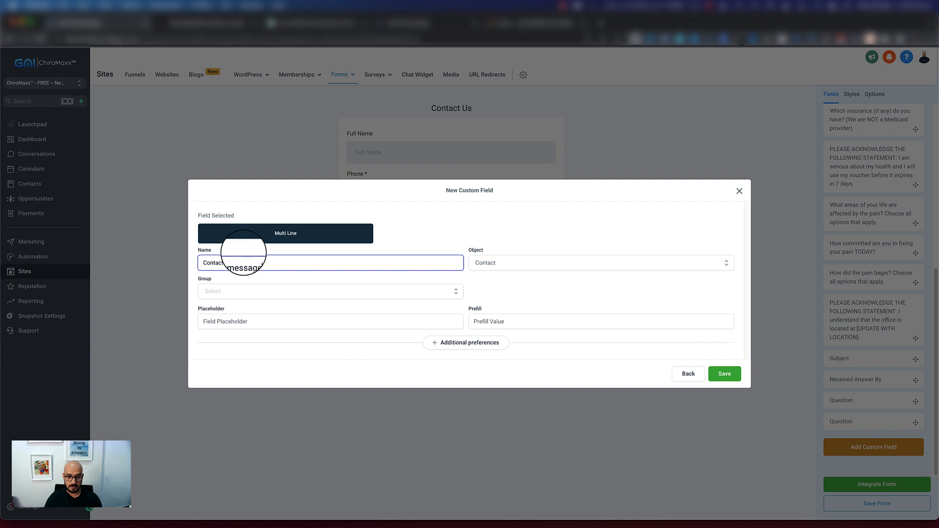
pyautogui.click(234, 275)
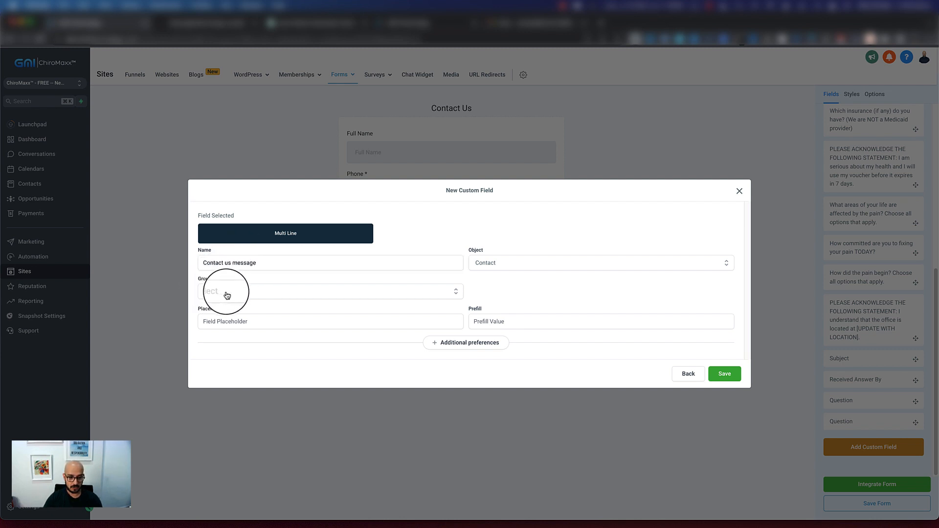
pyautogui.click(228, 292)
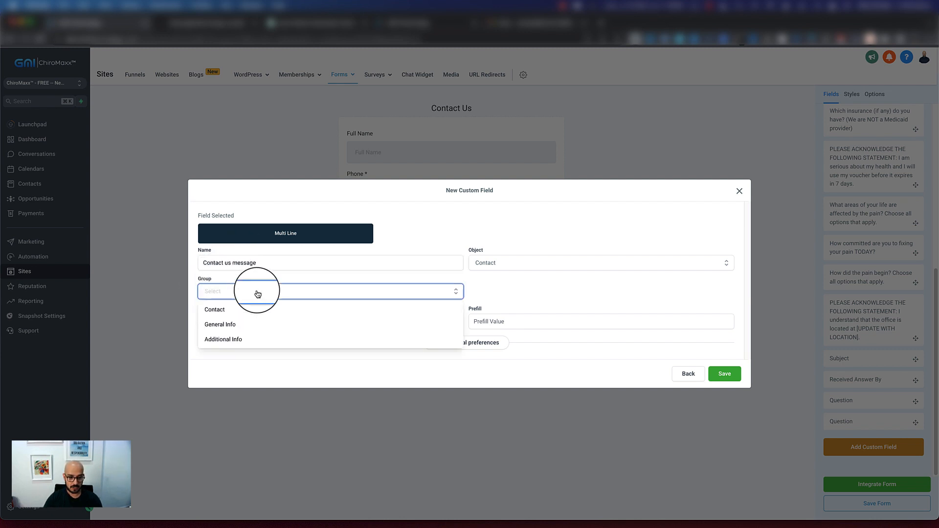
pyautogui.click(232, 340)
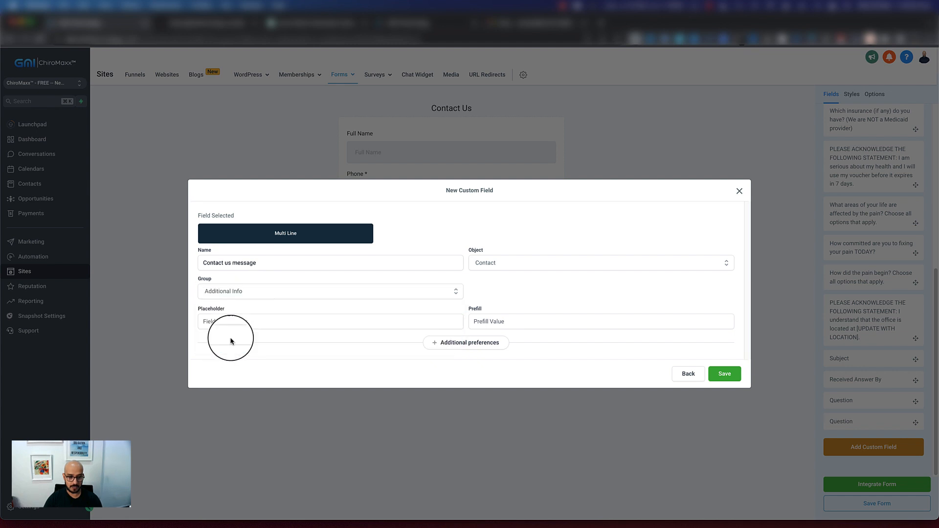
pyautogui.click(722, 374)
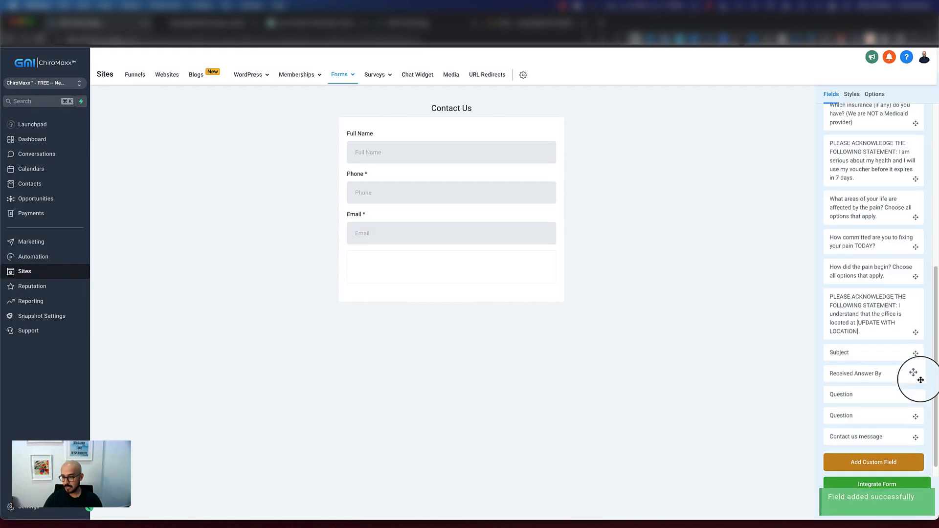
# Add the Contact us message custom field, a standard Captcha and a standard Button below the Email field, in that order
pyautogui.moveTo(873, 425); pyautogui.dragTo(421, 268)
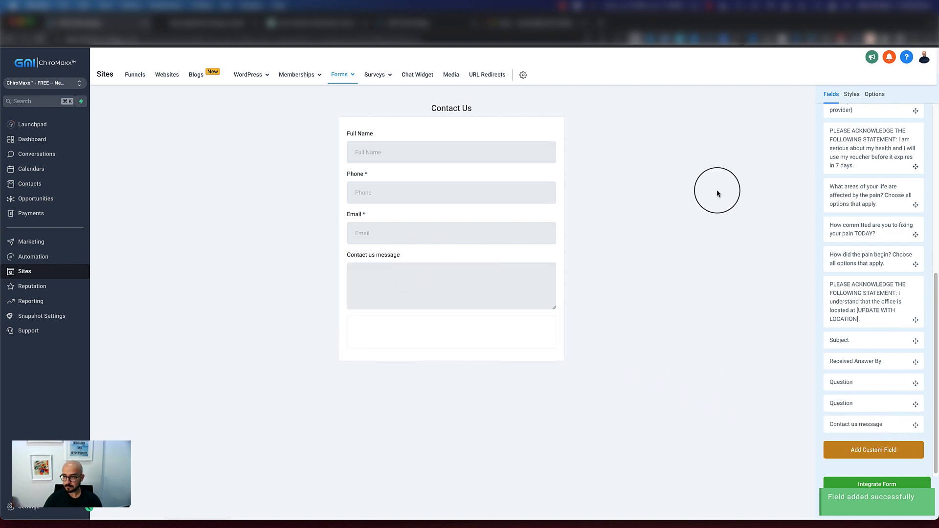
pyautogui.scroll(10, 834, 189)
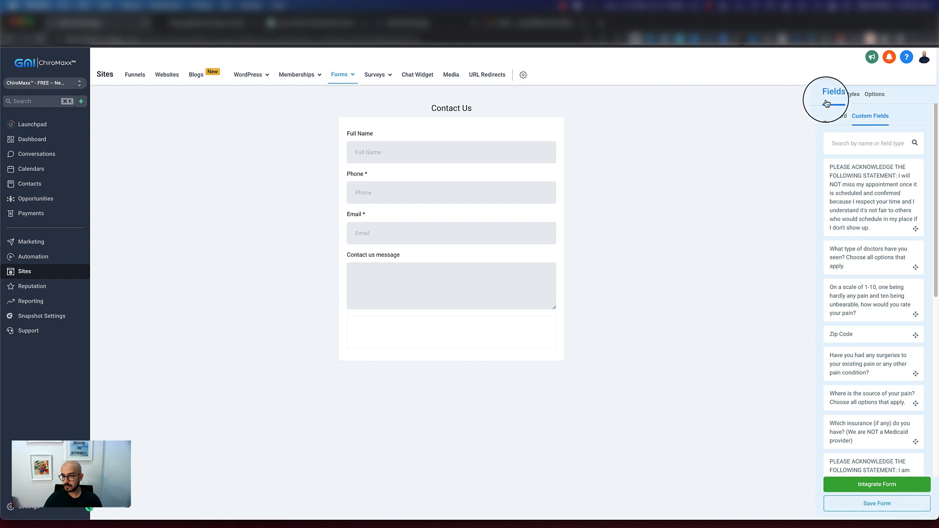
pyautogui.click(829, 116)
pyautogui.scroll(-2, 877, 286)
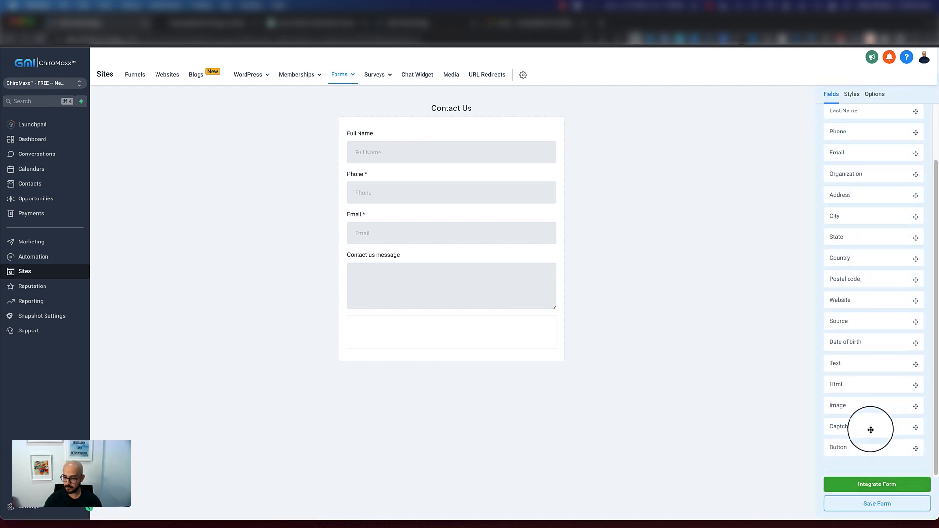
pyautogui.moveTo(870, 432); pyautogui.dragTo(396, 333)
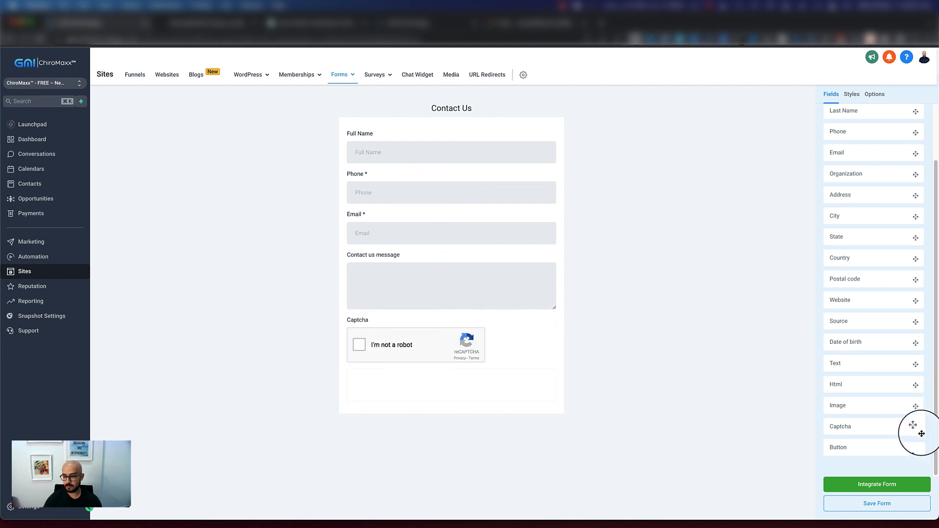
pyautogui.moveTo(871, 449); pyautogui.dragTo(391, 389)
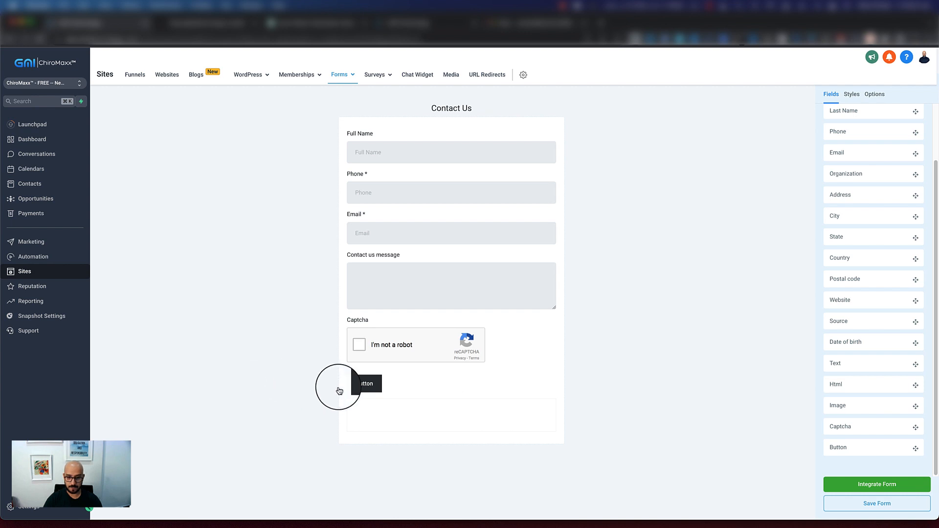
# Set the form button's text to Submit and its main text size to 24 px
pyautogui.click(364, 385)
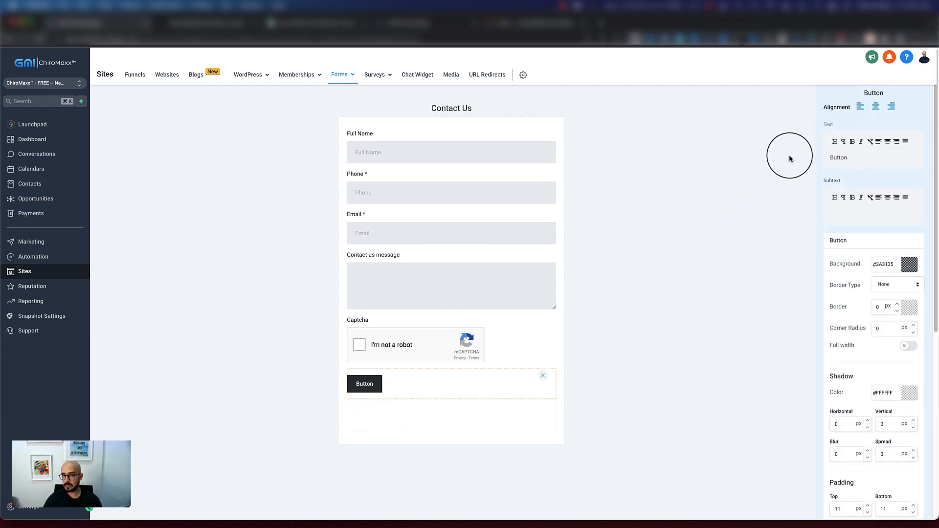
pyautogui.moveTo(836, 157); pyautogui.dragTo(820, 159)
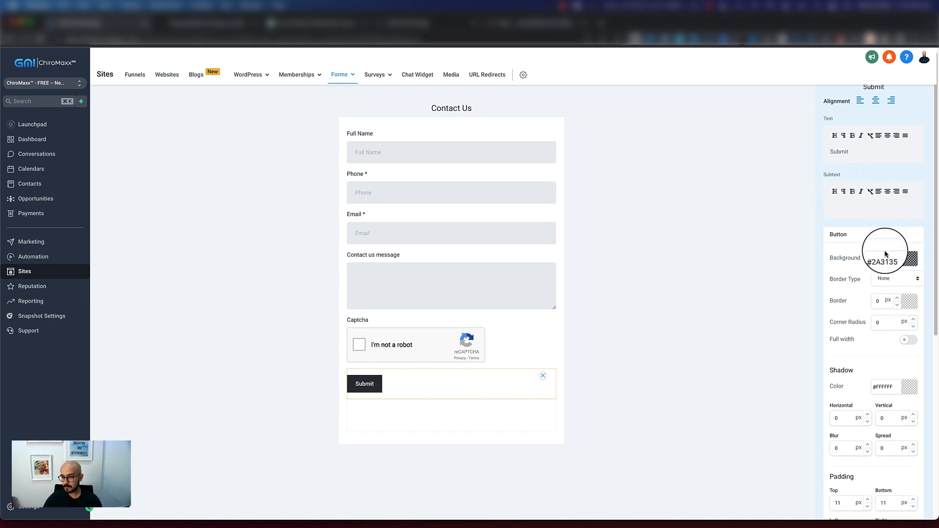
pyautogui.scroll(-3, 880, 252)
pyautogui.scroll(-1, 895, 362)
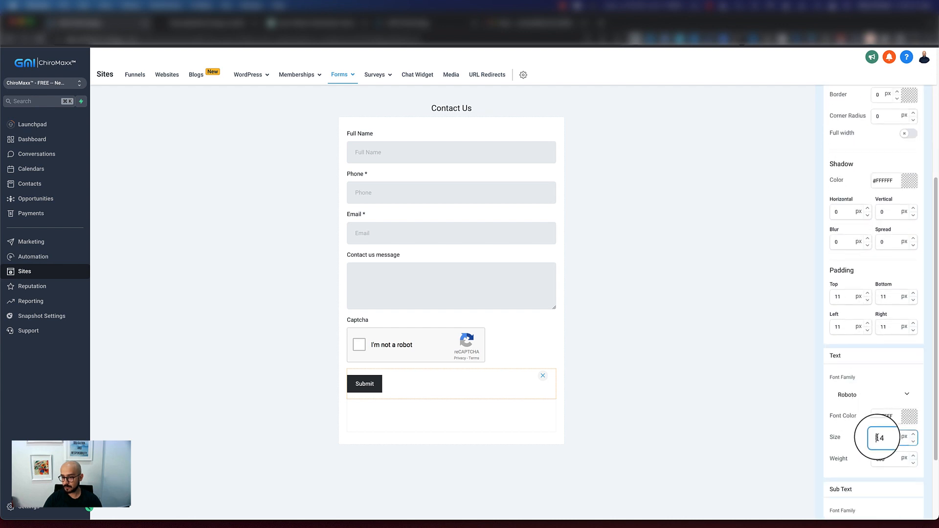
pyautogui.press('BackSpace')
pyautogui.write('2')
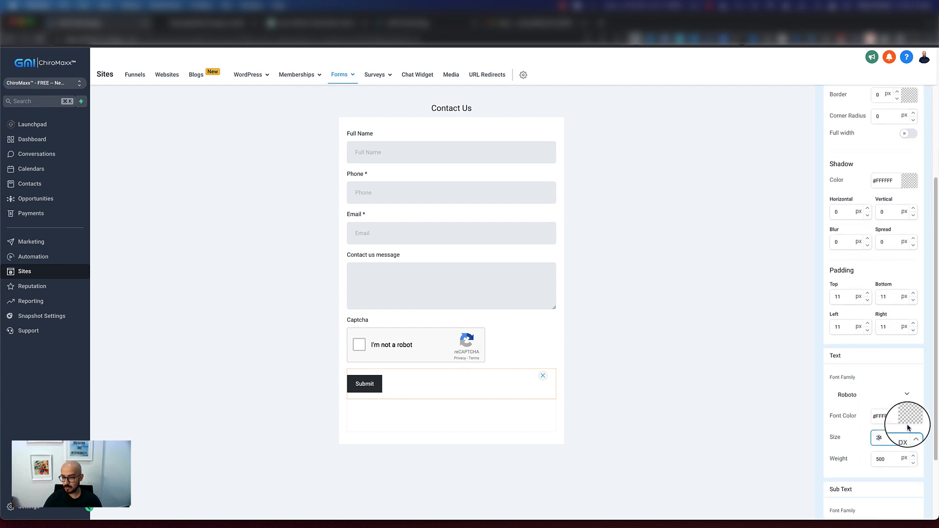
pyautogui.click(863, 369)
pyautogui.scroll(4, 901, 357)
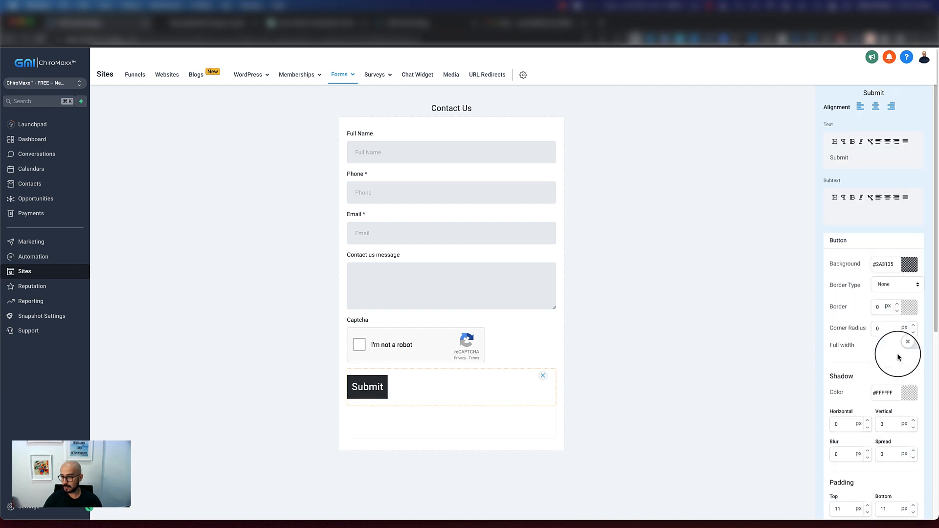
# Center the Submit button and make it full width with a corner radius of 25 px
pyautogui.click(875, 106)
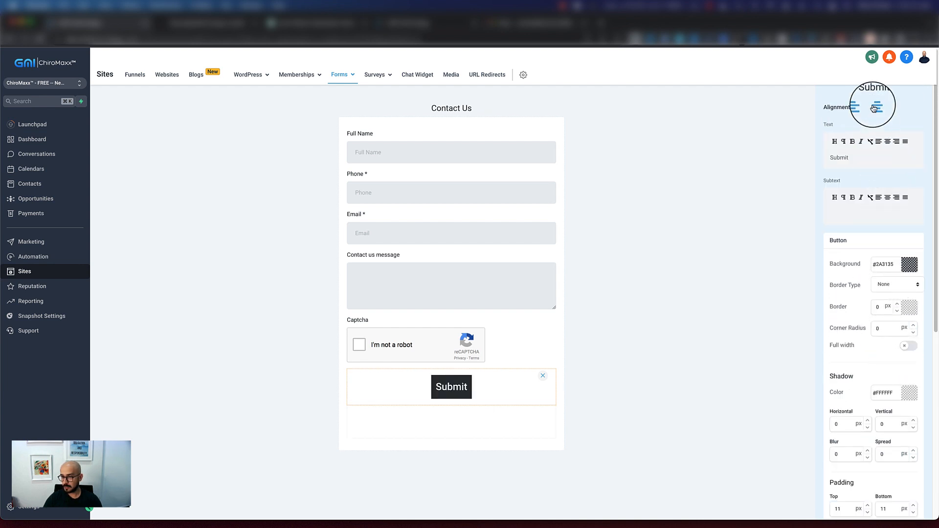
pyautogui.click(913, 346)
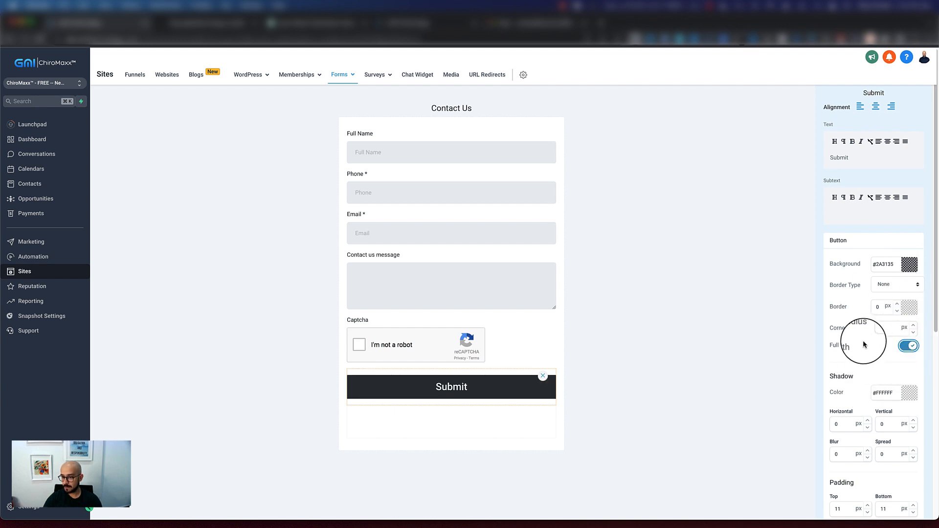
pyautogui.scroll(-3, 863, 345)
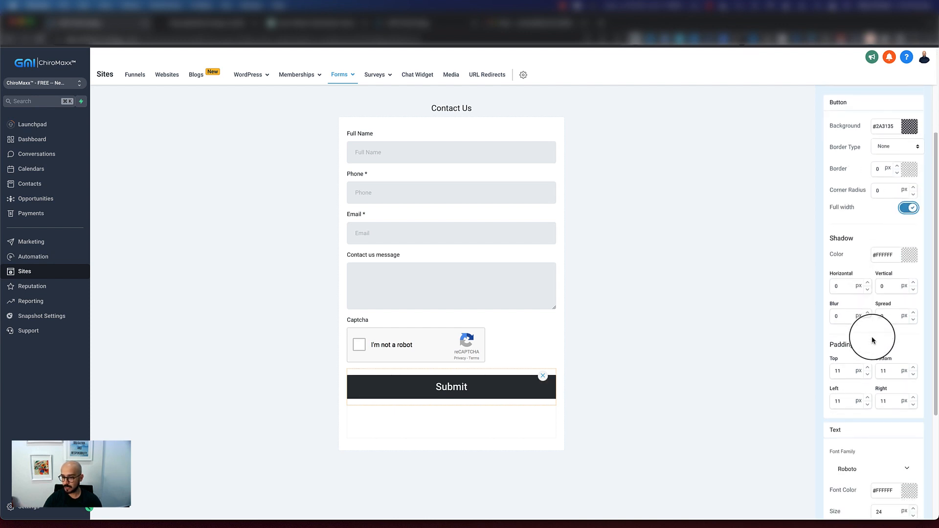
pyautogui.scroll(-3, 872, 339)
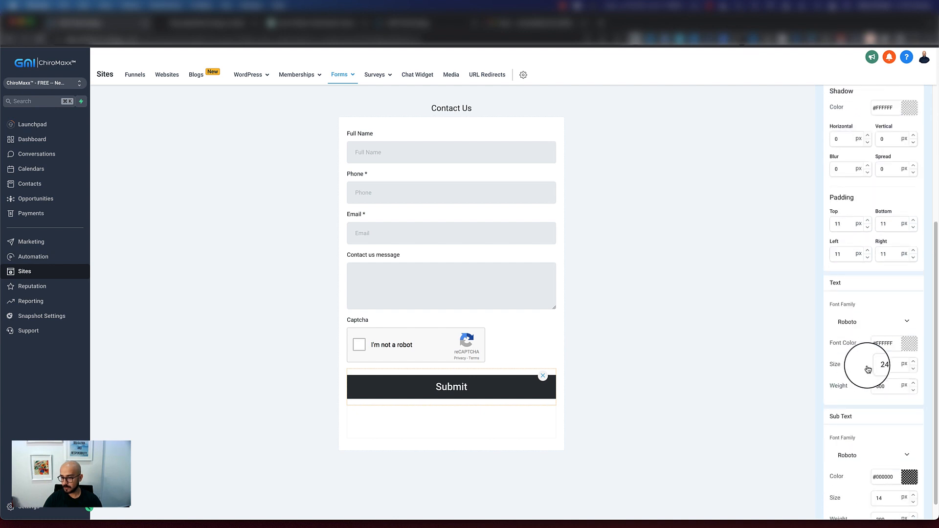
pyautogui.scroll(2, 884, 253)
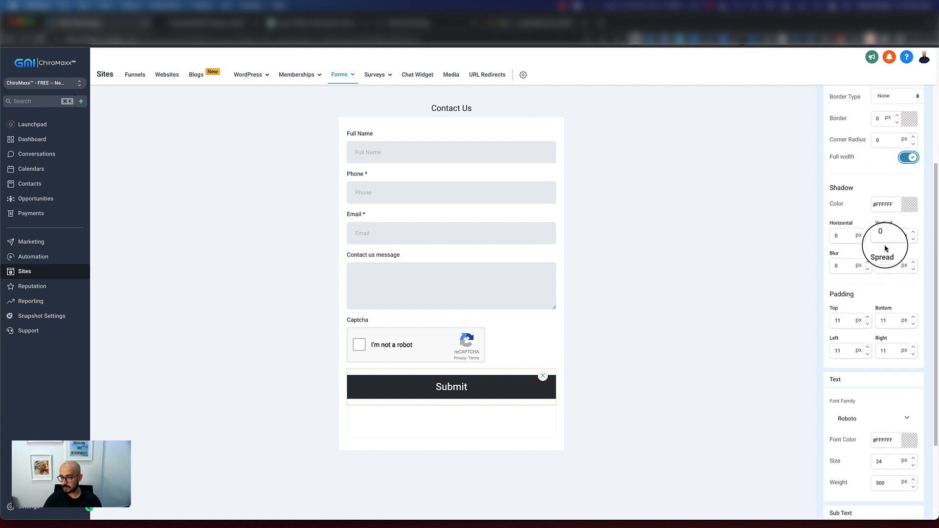
pyautogui.doubleClick(886, 140)
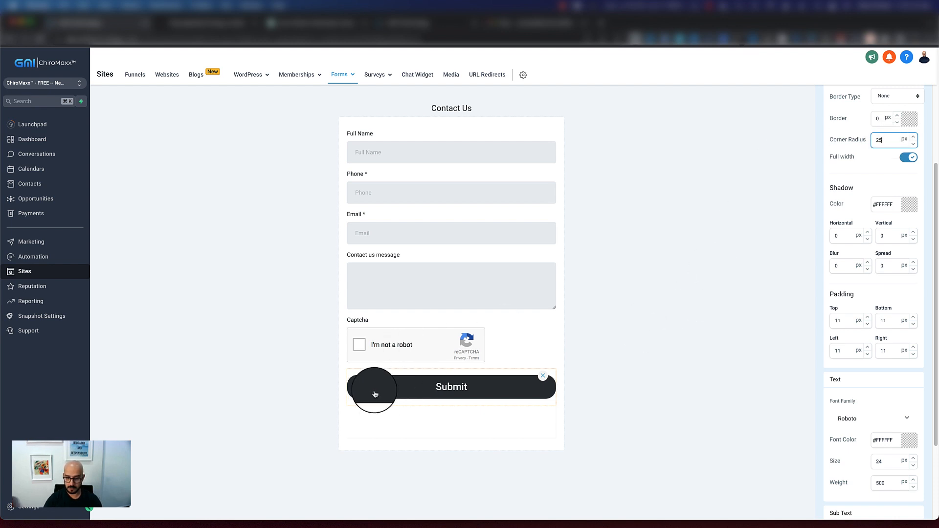
# Change the Submit button's background color to a bright blue
pyautogui.scroll(4, 862, 274)
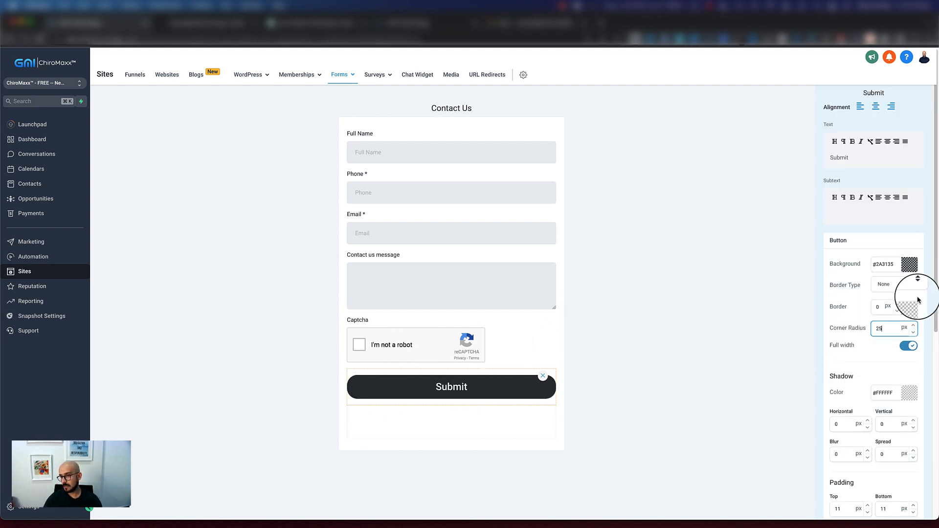
pyautogui.click(909, 267)
pyautogui.click(910, 279)
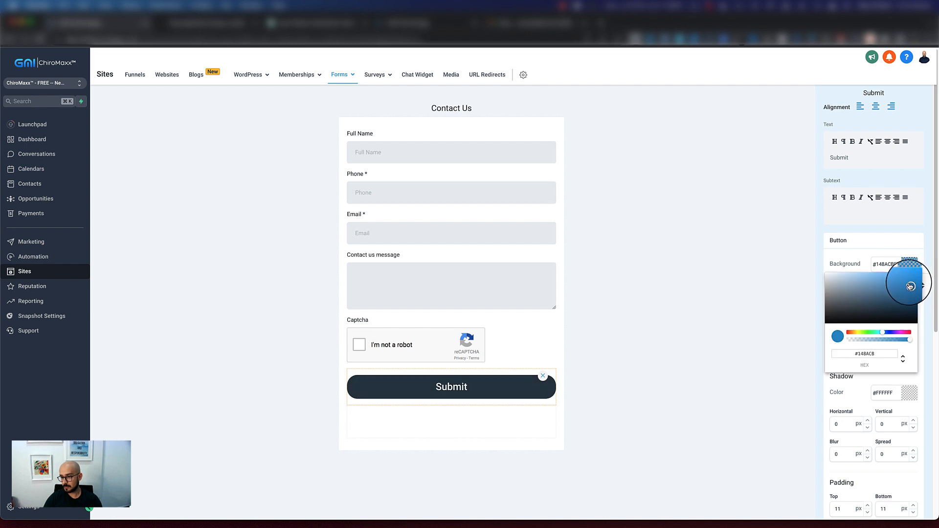
pyautogui.click(755, 386)
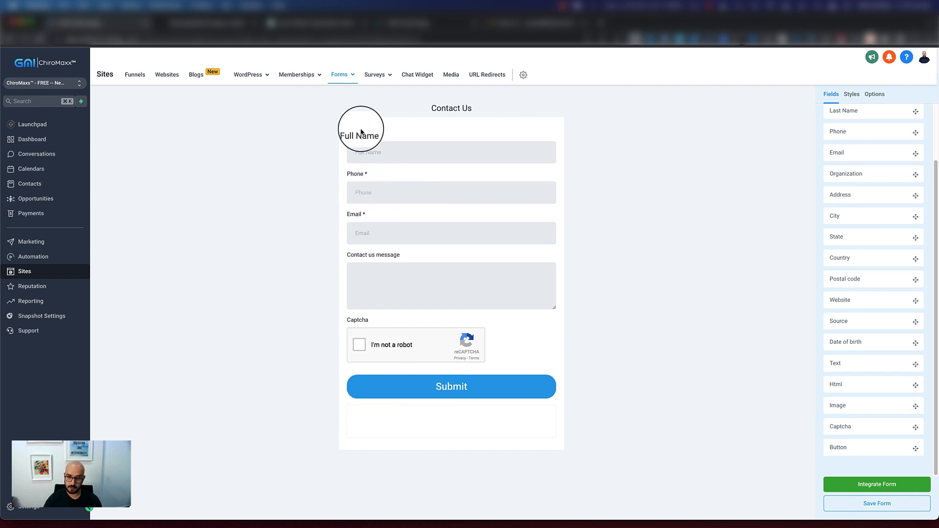
# Make the Full Name field required
pyautogui.click(371, 153)
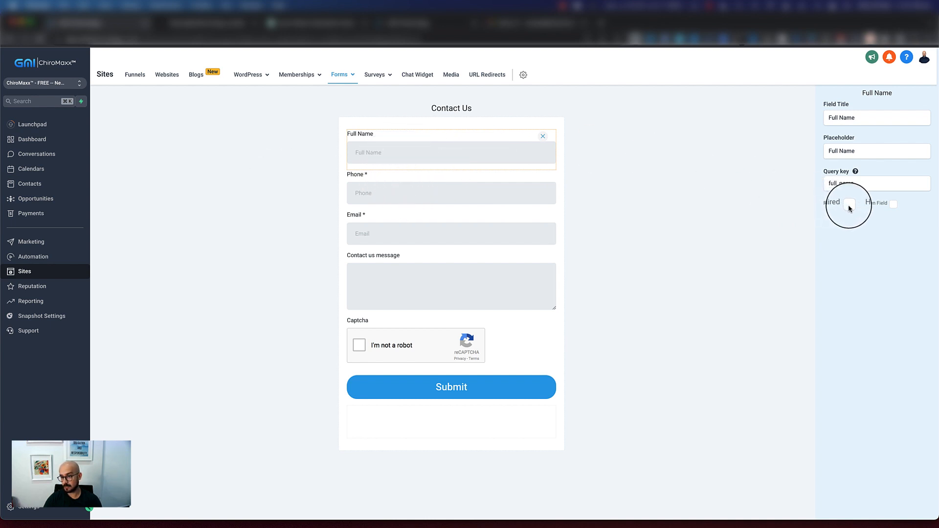
# Set the Contact us message field's title to Your Message and its placeholder to "Is there anything else that you'd like to provide...", and save the form
pyautogui.click(386, 268)
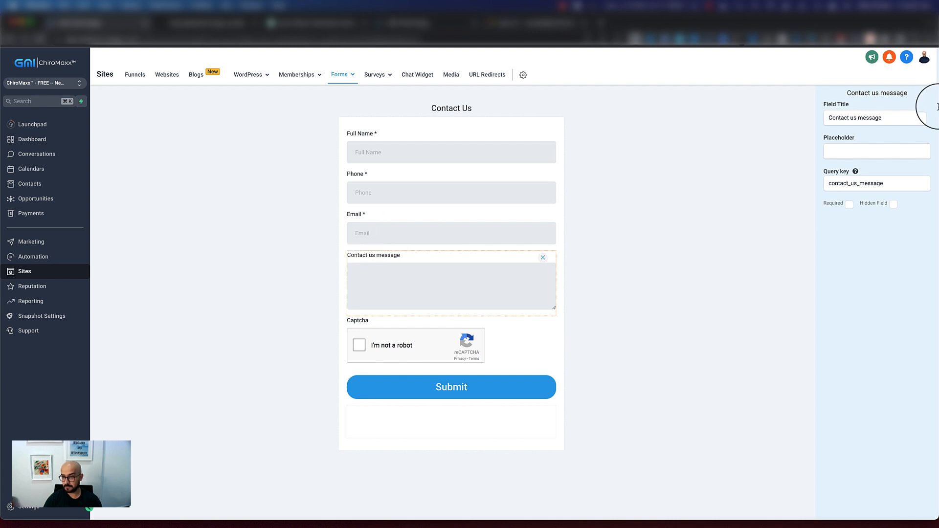
pyautogui.moveTo(863, 119); pyautogui.dragTo(823, 110)
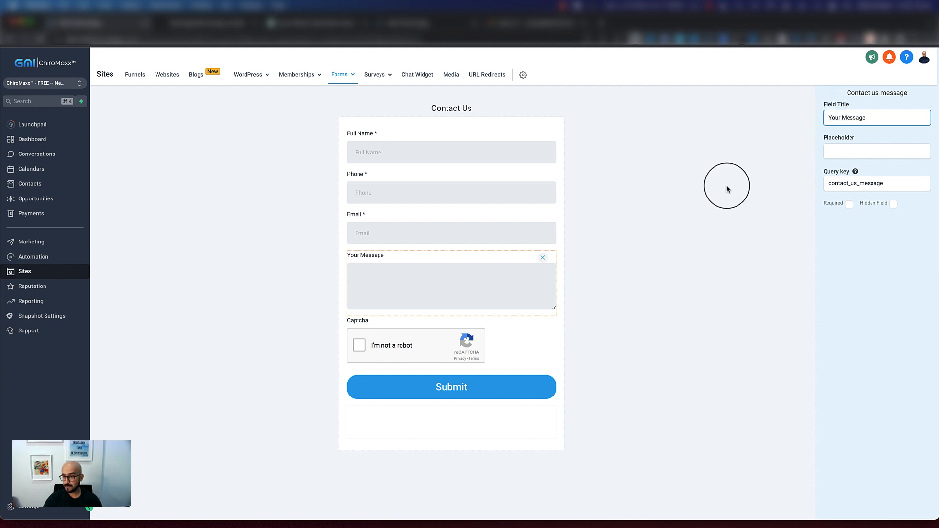
pyautogui.click(851, 155)
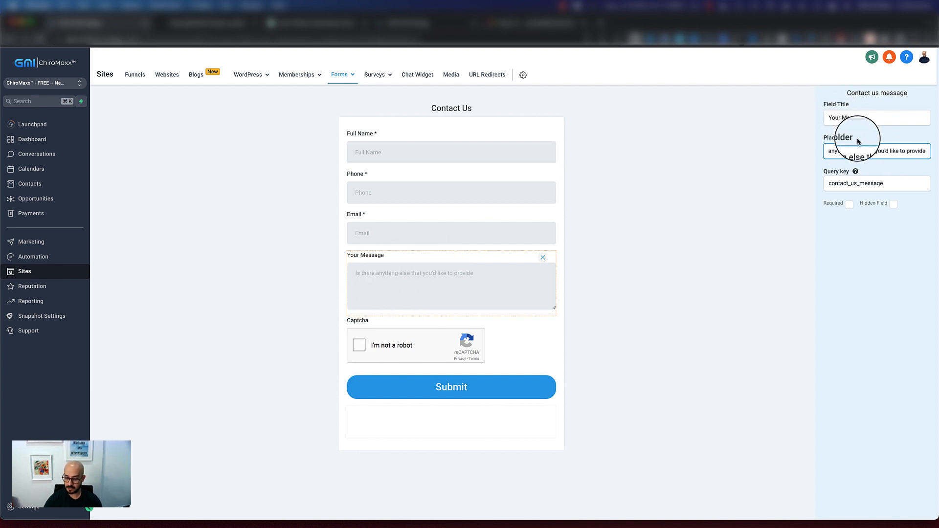
pyautogui.click(785, 238)
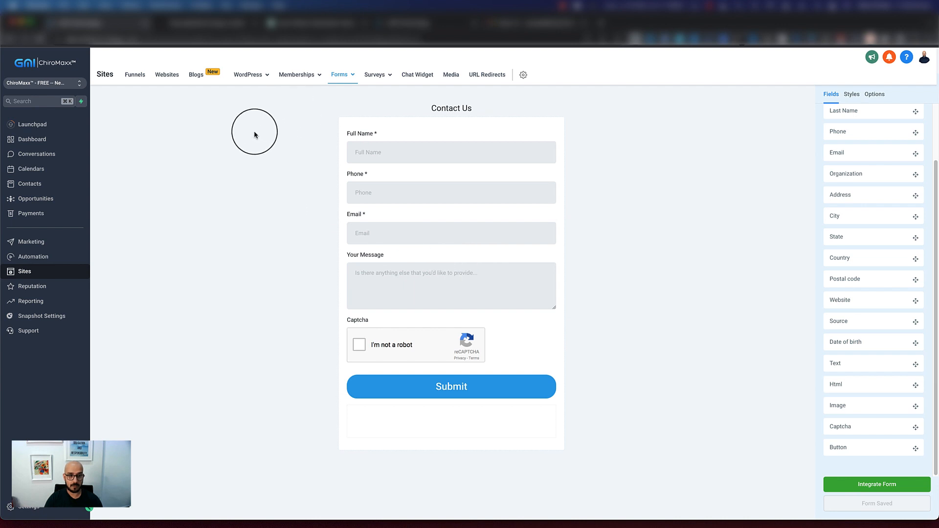
# Open the Home page of the Chiro - Physio website for editing
pyautogui.click(174, 81)
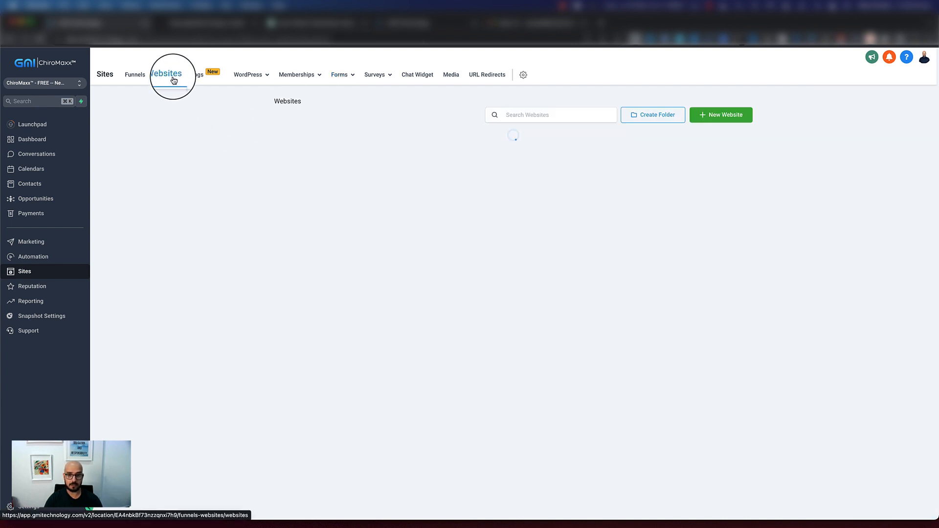
pyautogui.click(300, 137)
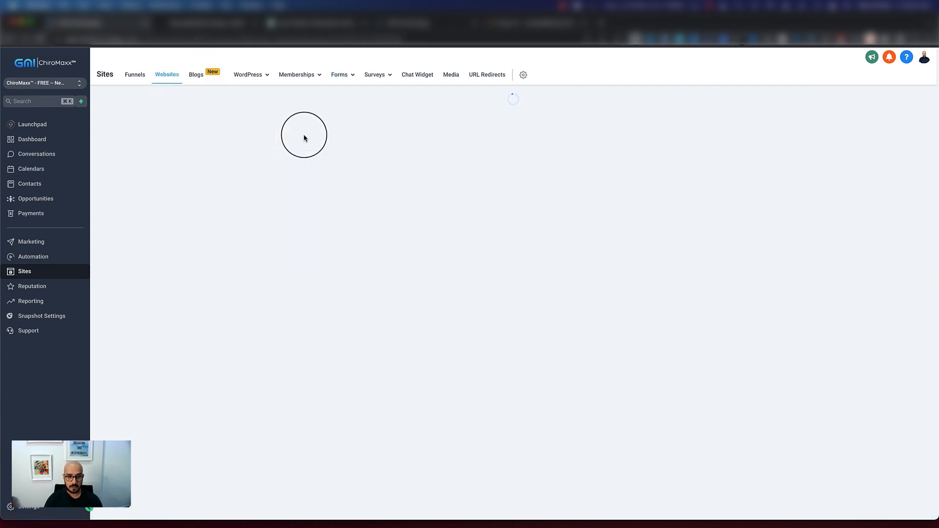
pyautogui.click(134, 254)
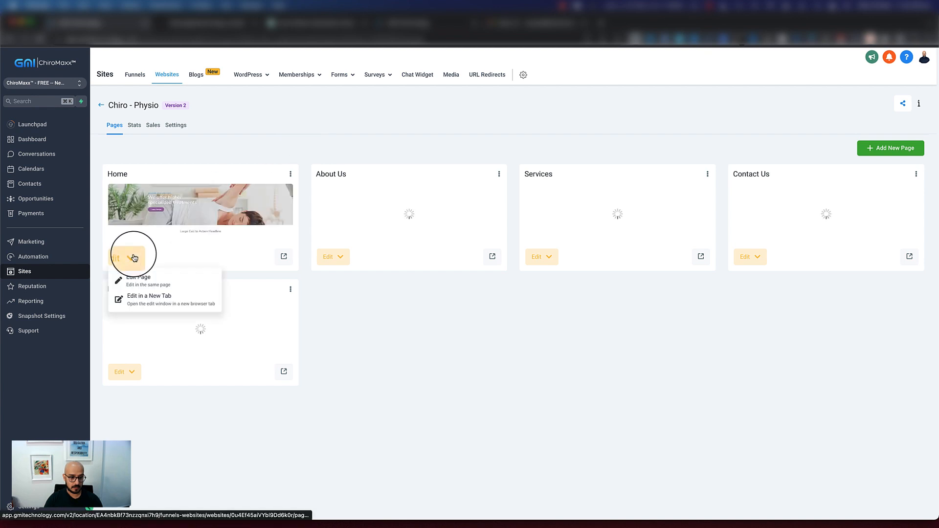
pyautogui.click(132, 278)
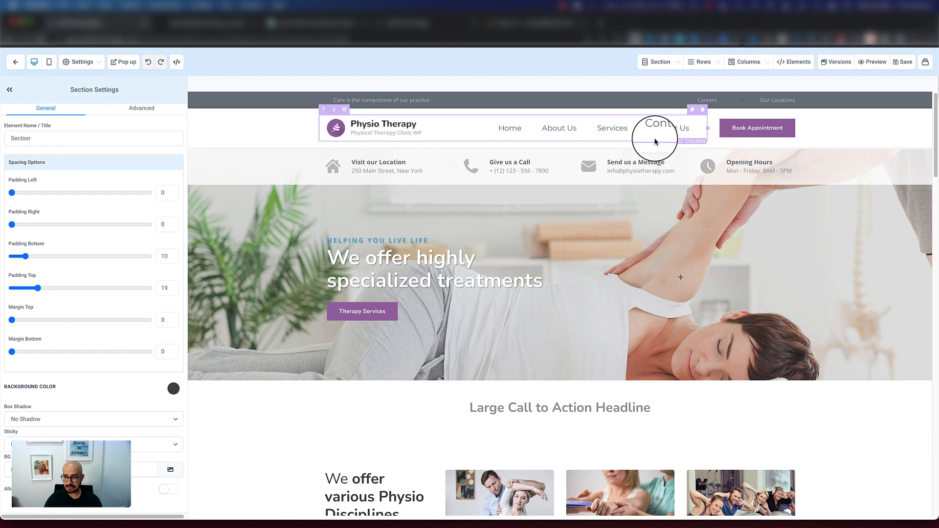
# Add a full-width section with a one-column row between the Accepted Insurances section and the footer
pyautogui.scroll(-10, 529, 282)
pyautogui.scroll(-15, 528, 282)
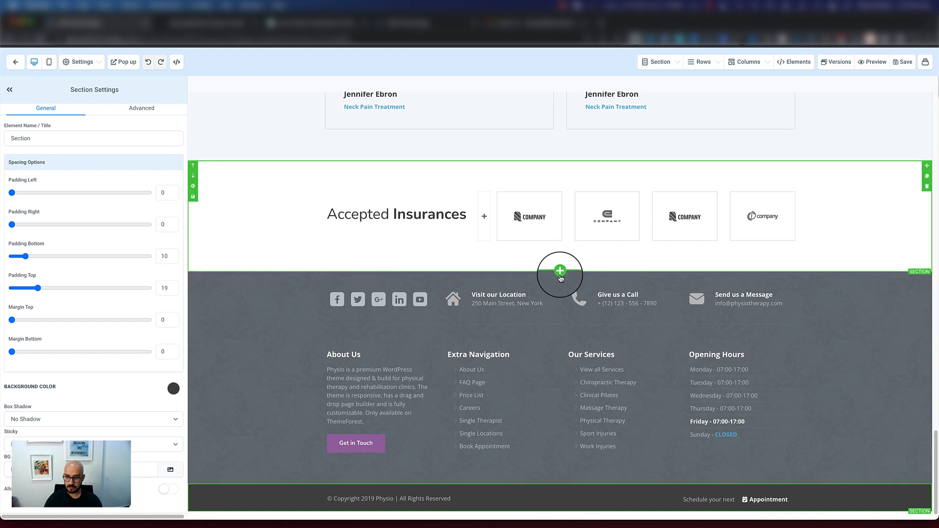
pyautogui.click(558, 275)
pyautogui.click(787, 104)
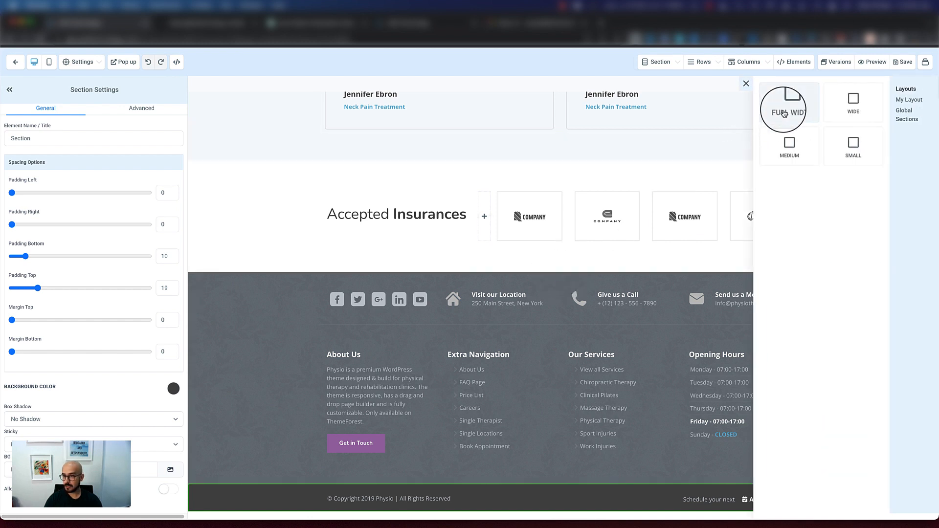
pyautogui.click(571, 306)
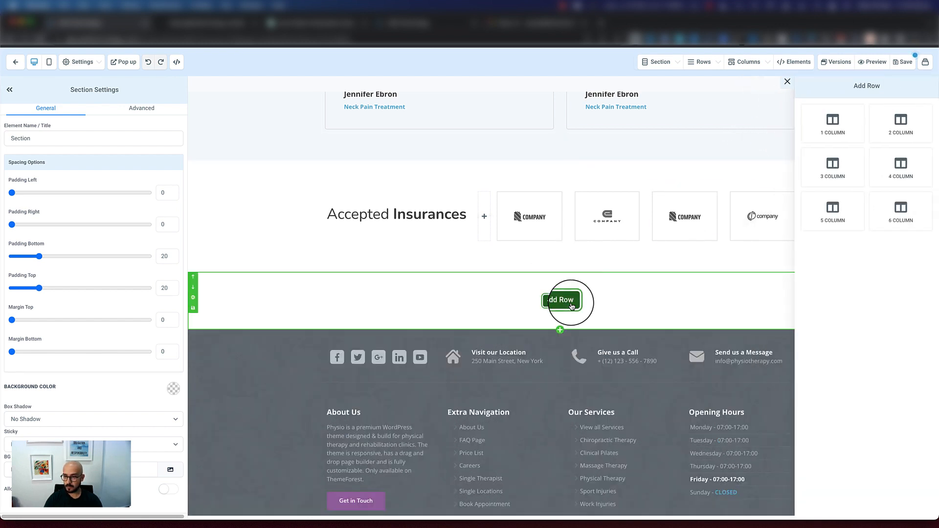
pyautogui.click(834, 120)
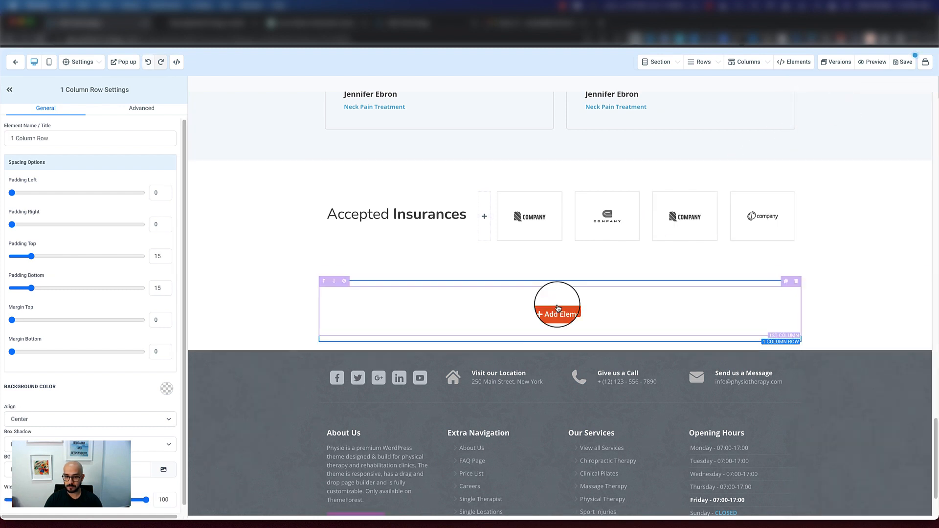
# Insert a form element into the new row and choose the Contact Us form for it
pyautogui.click(558, 311)
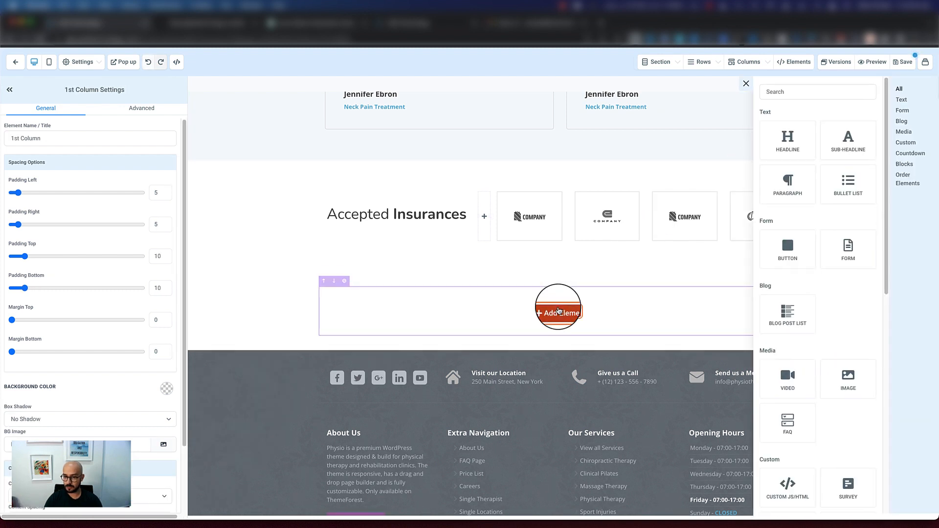
pyautogui.click(848, 254)
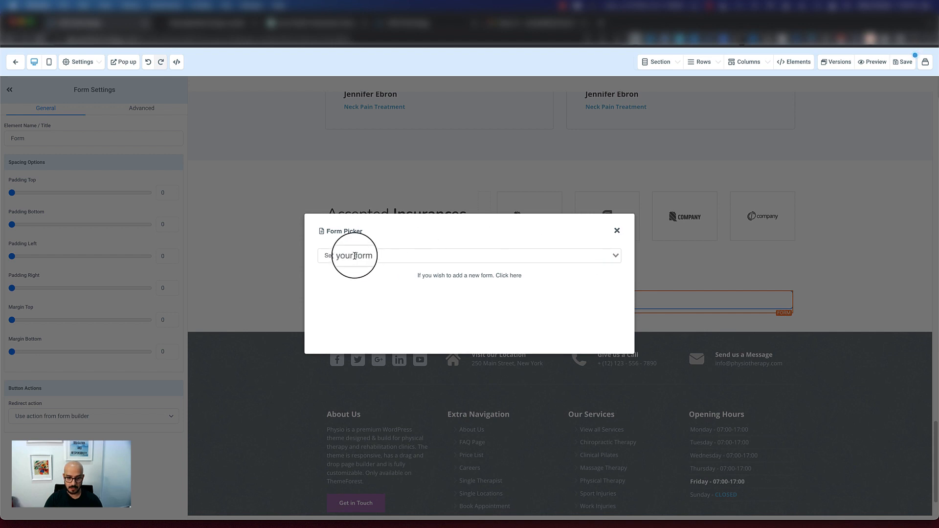
pyautogui.click(616, 256)
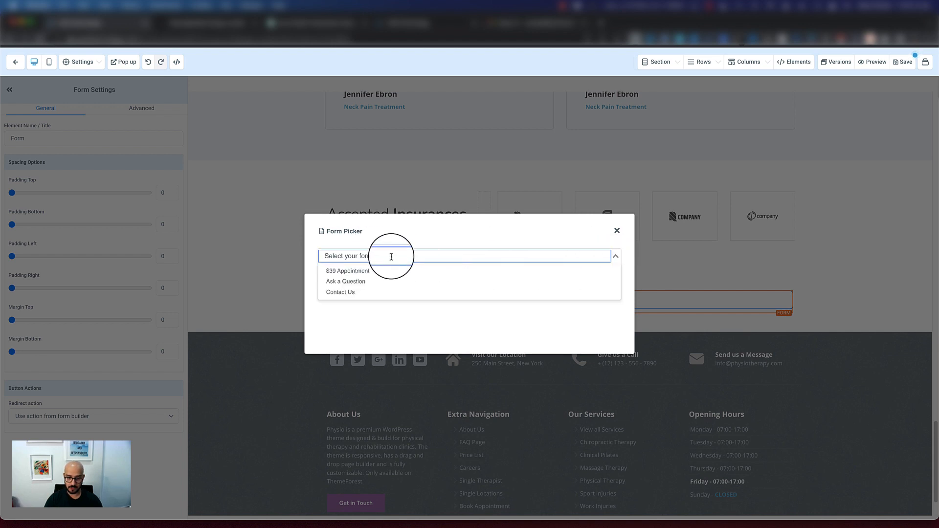
pyautogui.click(337, 293)
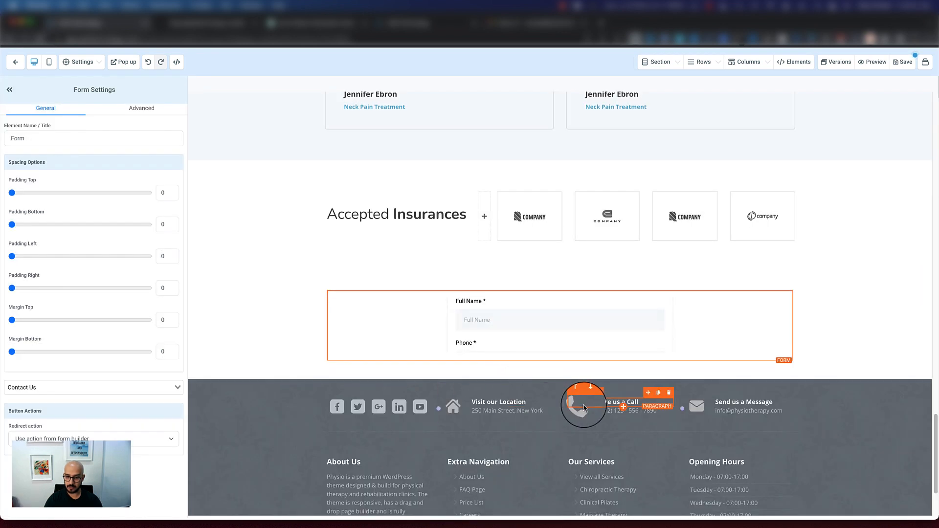
pyautogui.scroll(-5, 565, 321)
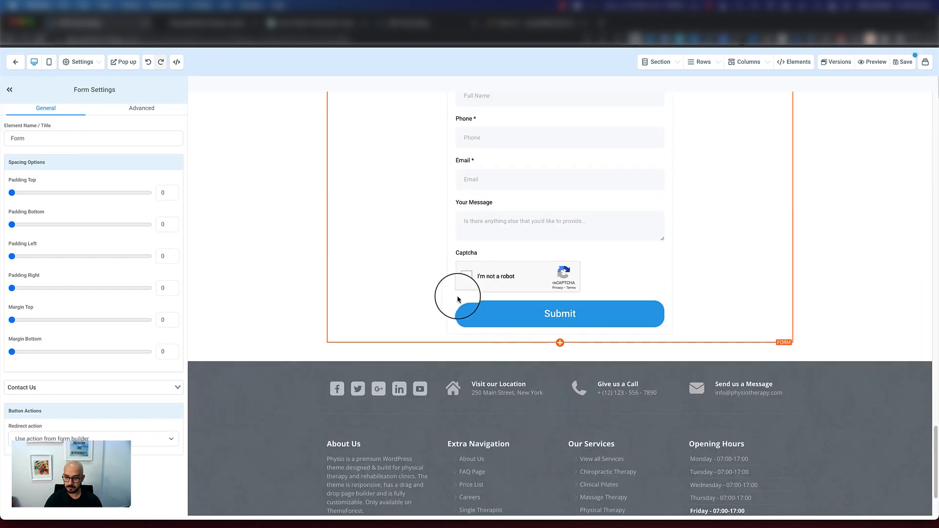
pyautogui.scroll(4, 458, 299)
# Save the Home page and preview it down to the Contact Us form
pyautogui.click(904, 62)
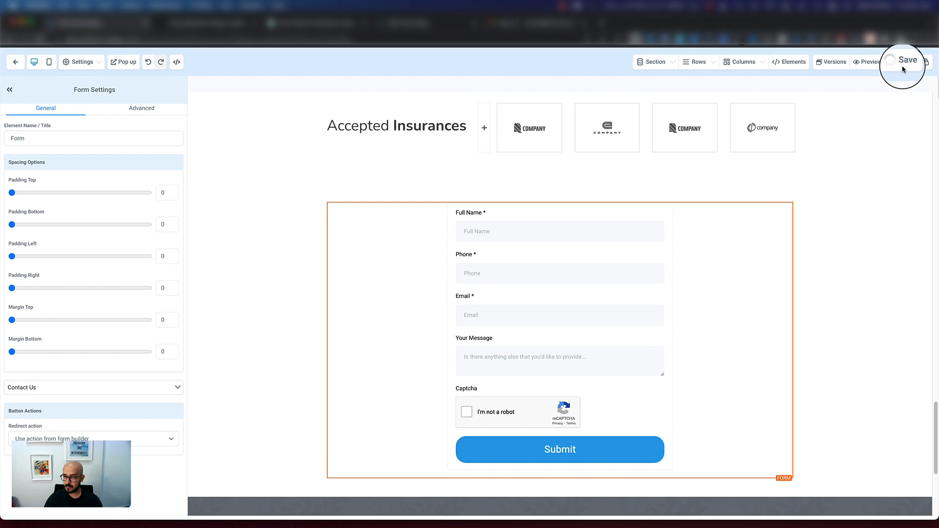
pyautogui.click(866, 64)
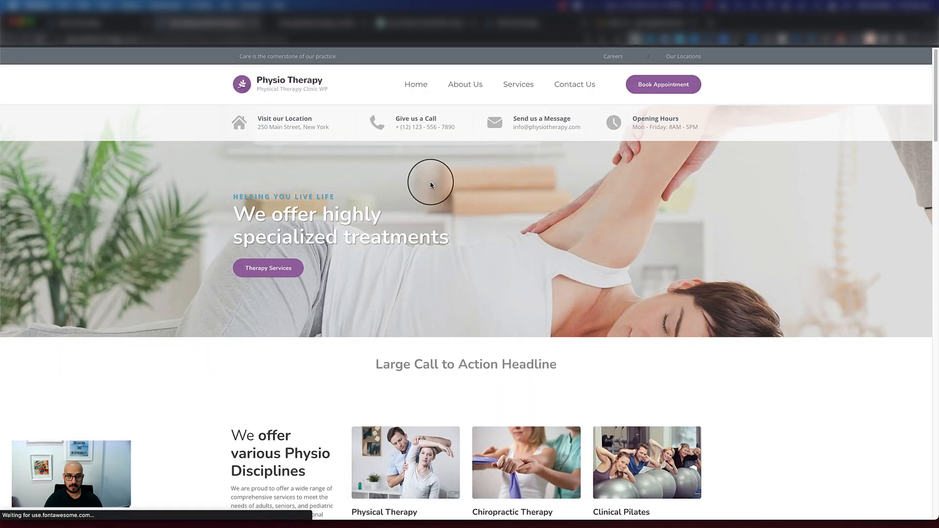
pyautogui.scroll(-20, 505, 123)
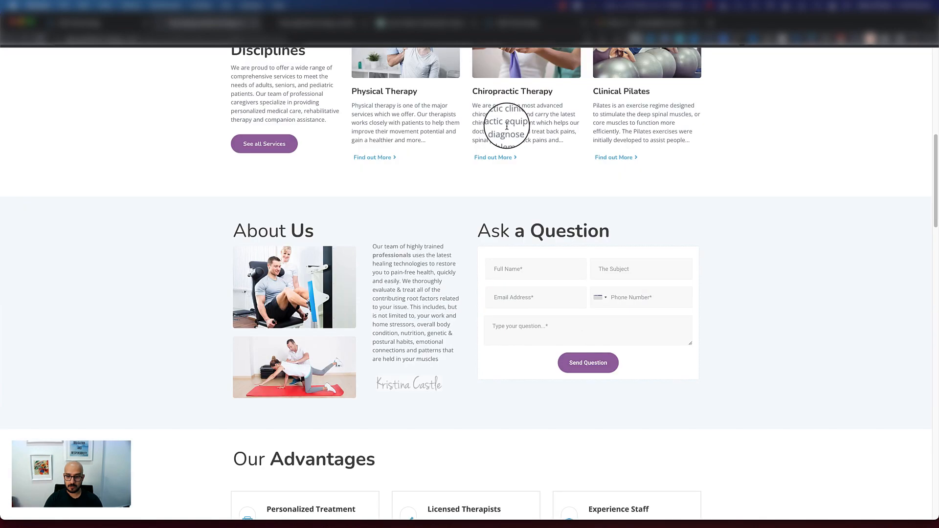
pyautogui.scroll(-3, 505, 137)
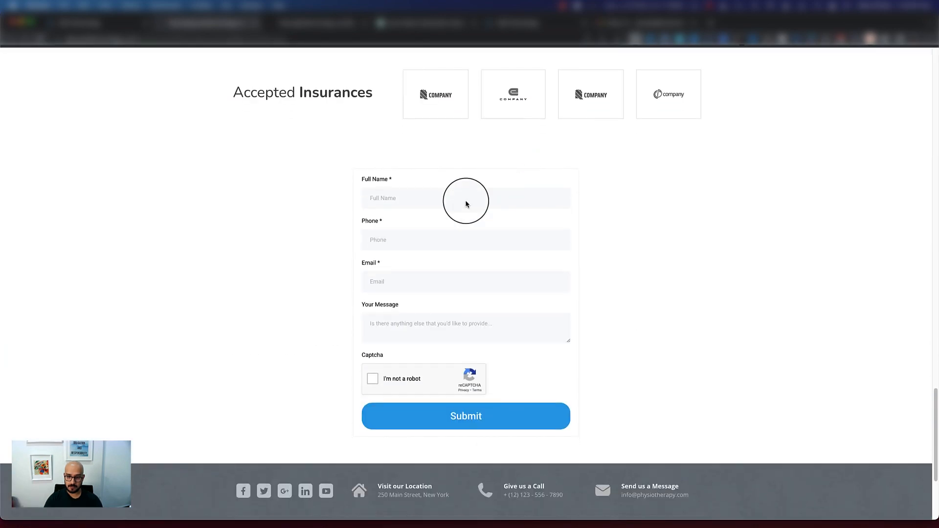
# Fill in the full name, phone and email, enter "fafeaf" as the message, enlarge the message box, complete the captcha and submit the form
pyautogui.click(412, 200)
pyautogui.click(429, 224)
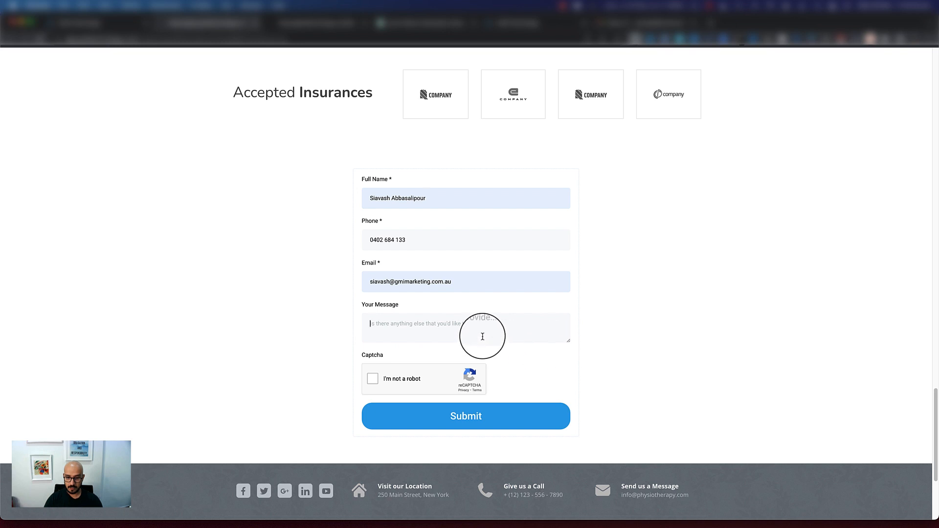
pyautogui.click(482, 326)
pyautogui.write('fafeaf')
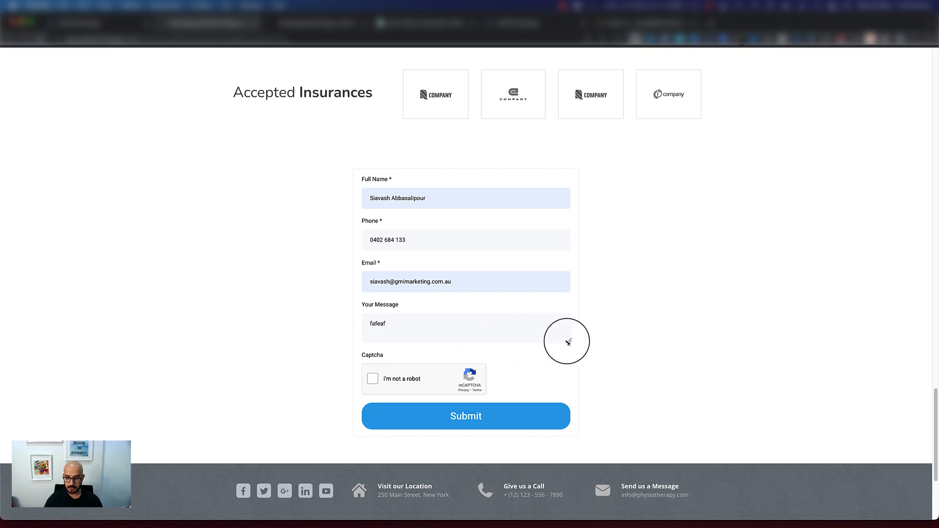
pyautogui.moveTo(571, 340); pyautogui.dragTo(592, 382)
pyautogui.click(375, 423)
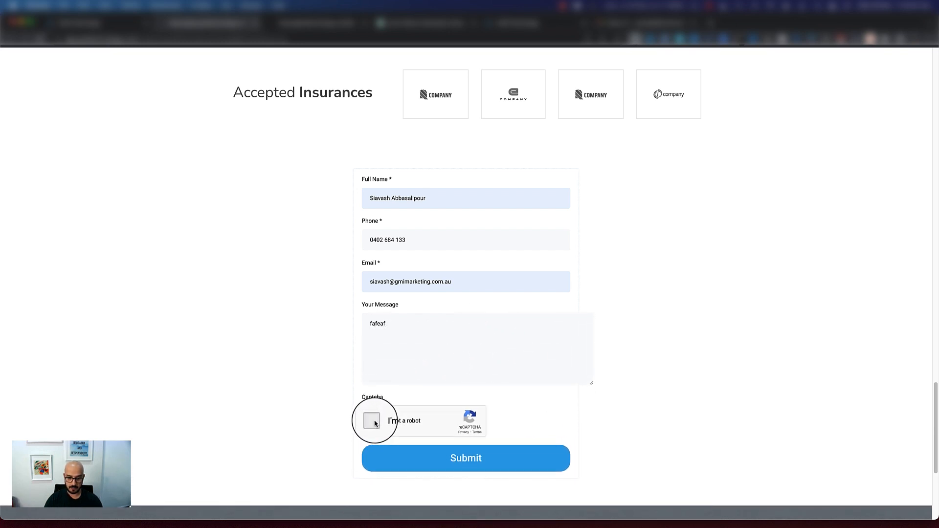
pyautogui.click(483, 457)
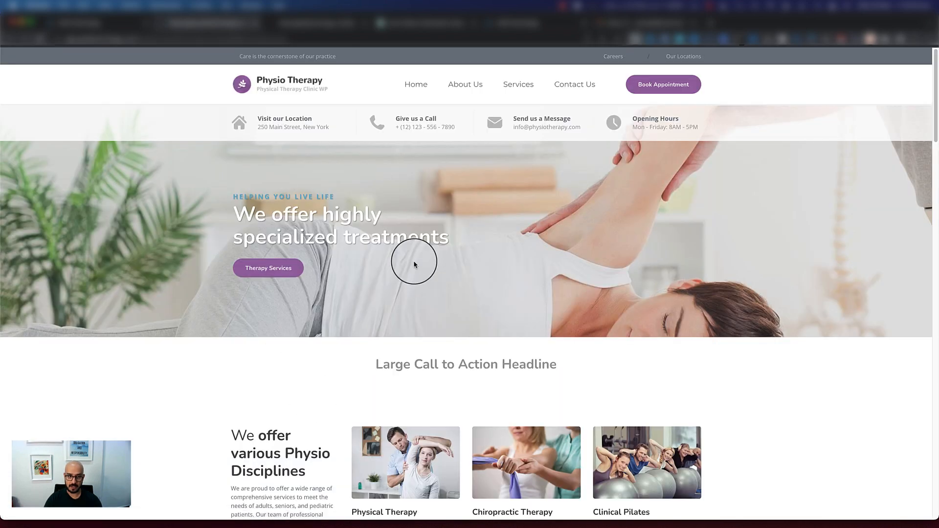
# Look through the Home page preview from the hero banner to the team and testimonial sections
pyautogui.scroll(-3, 417, 254)
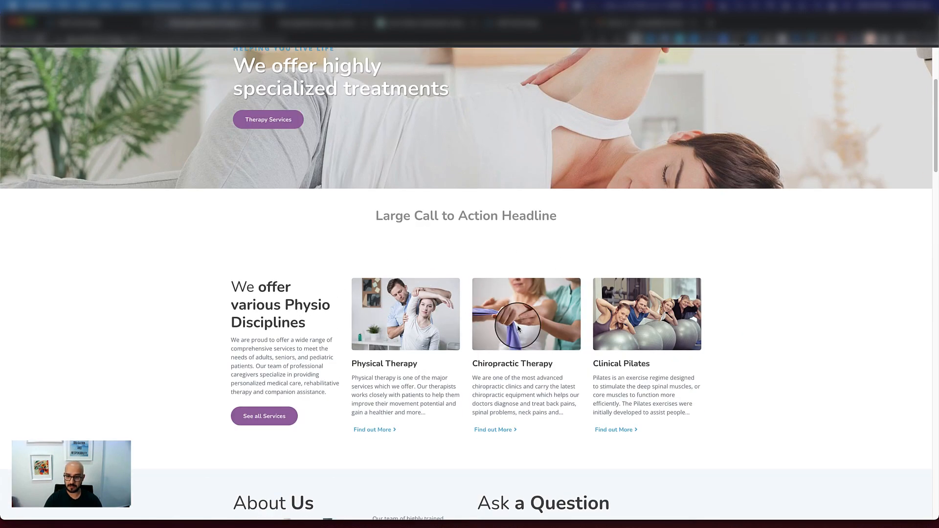
pyautogui.scroll(-14, 518, 327)
pyautogui.scroll(8, 488, 292)
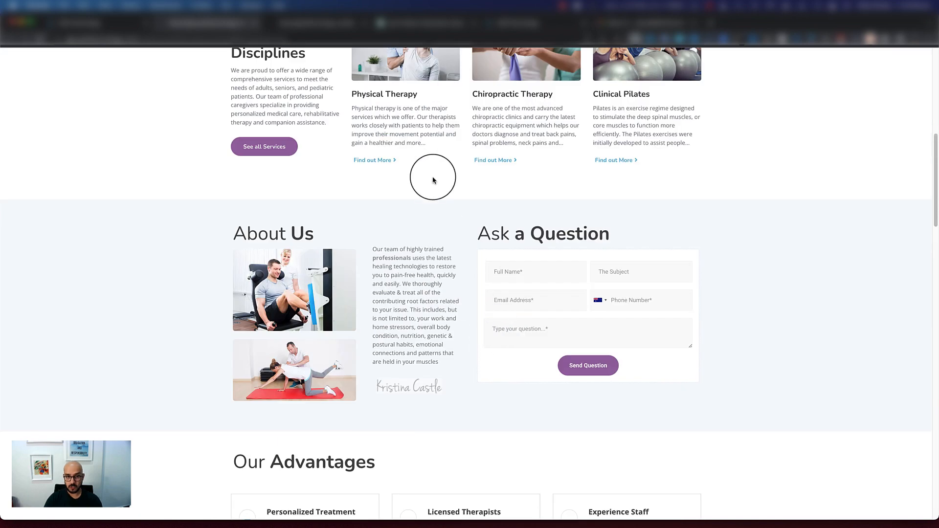
pyautogui.scroll(6, 432, 180)
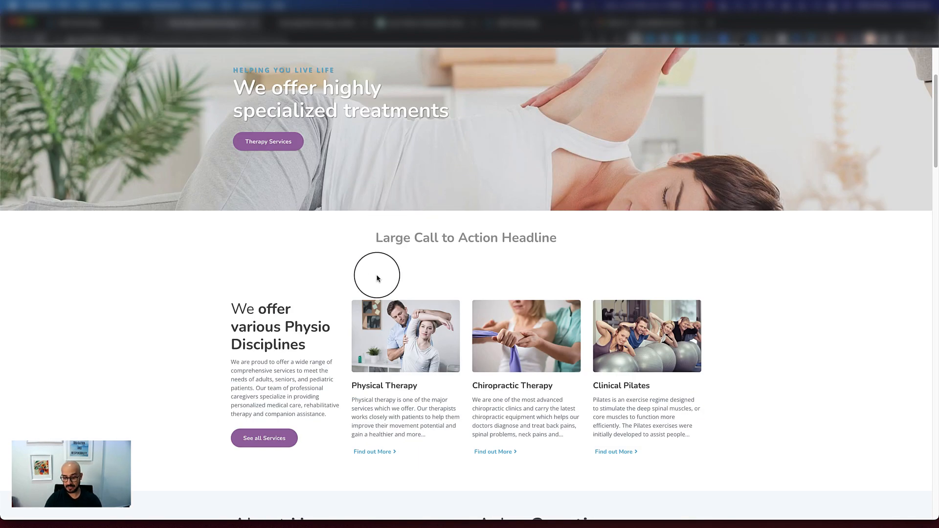
pyautogui.scroll(-6, 386, 277)
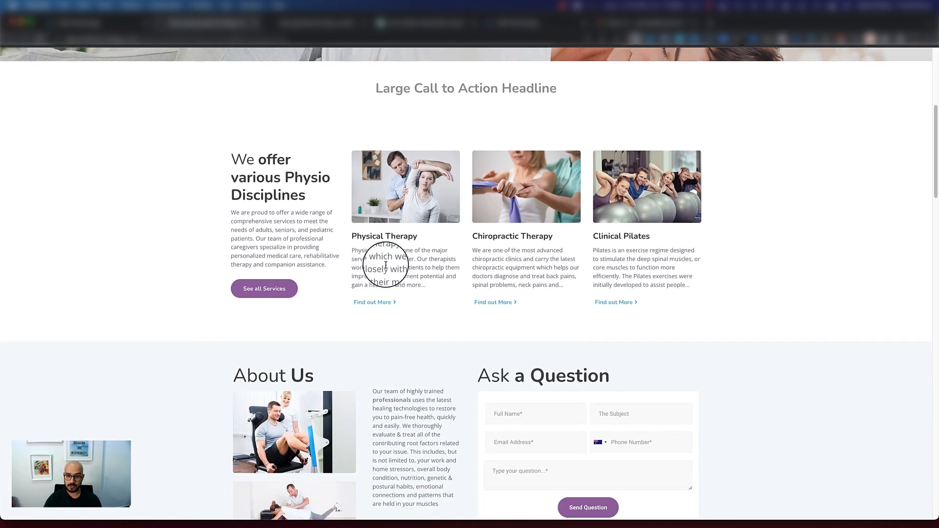
pyautogui.scroll(-8, 406, 275)
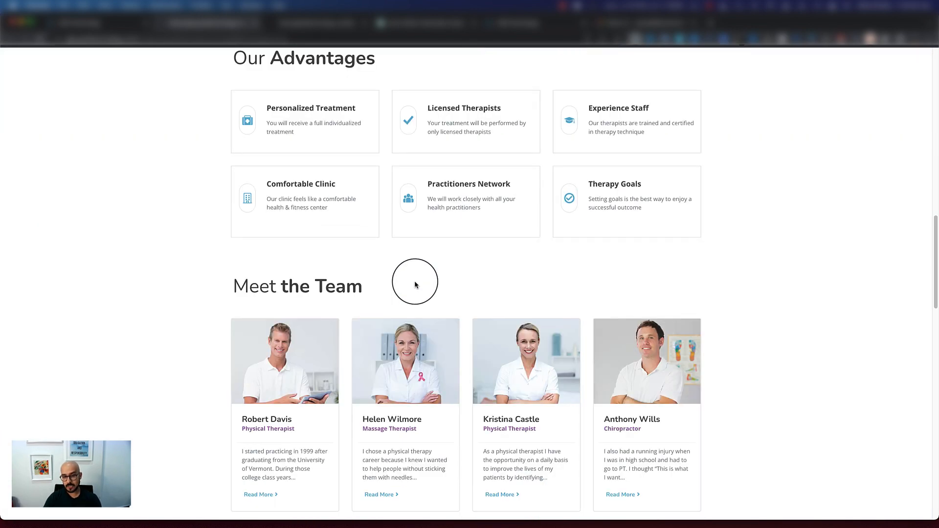
pyautogui.scroll(-5, 414, 285)
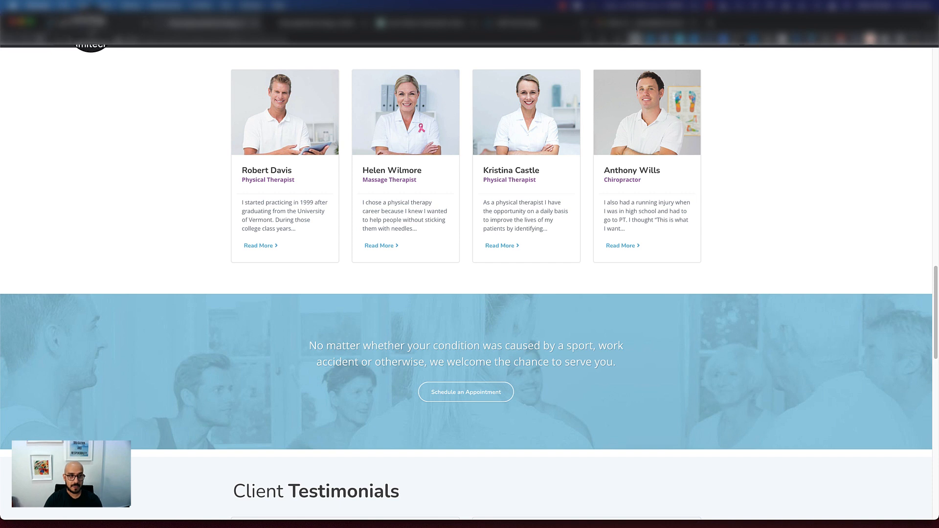
# Leave the page editor, ignore the phone number notice and view the Contacts list for the submitted contact
pyautogui.click(92, 23)
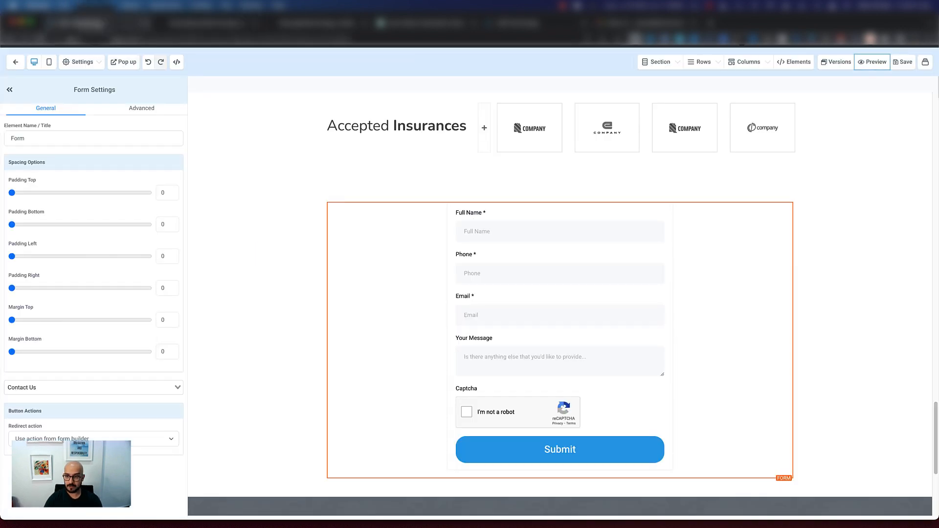
pyautogui.click(22, 67)
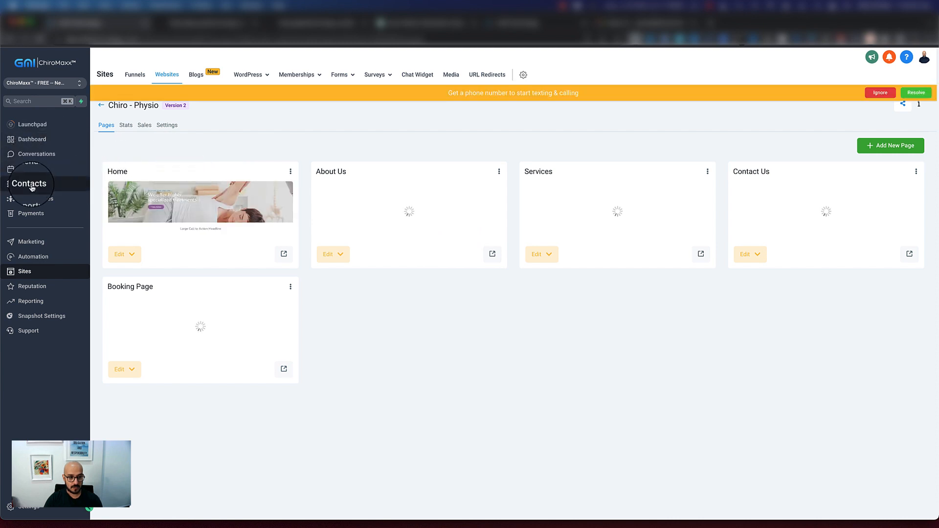
pyautogui.click(879, 92)
pyautogui.click(29, 188)
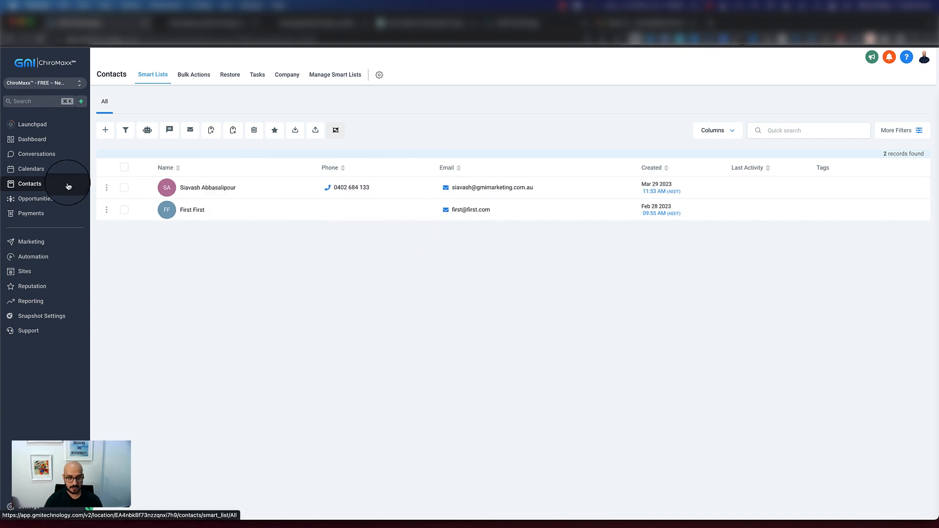
# Open the form submissions and examine the test entry's contact details, source and page URL
pyautogui.click(36, 275)
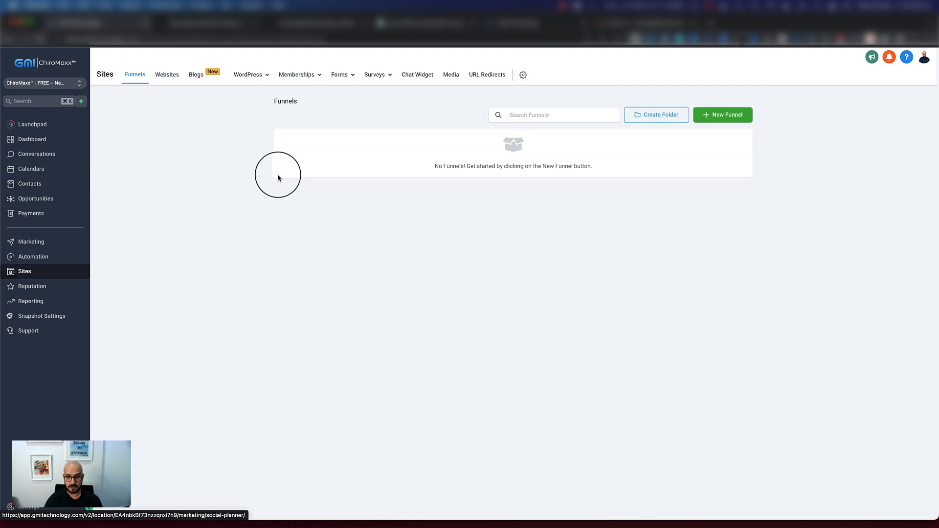
pyautogui.moveTo(337, 75)
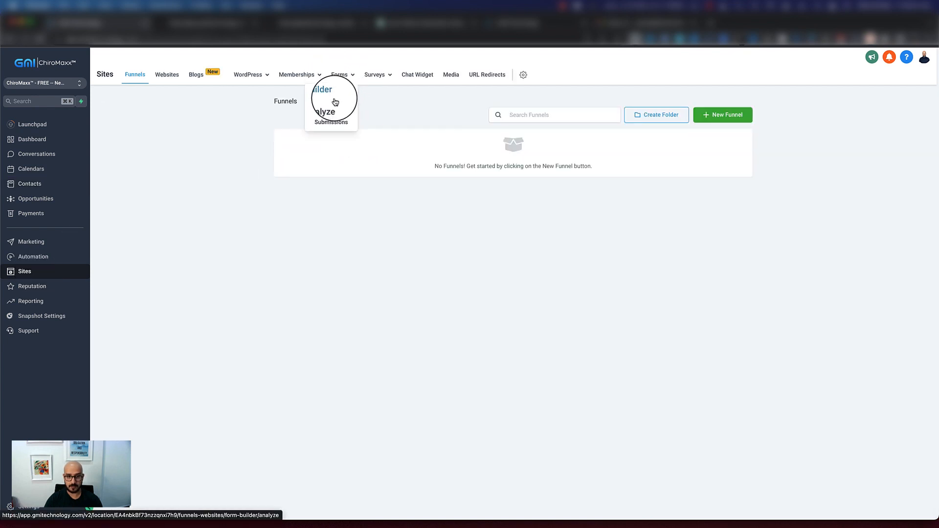
pyautogui.click(327, 126)
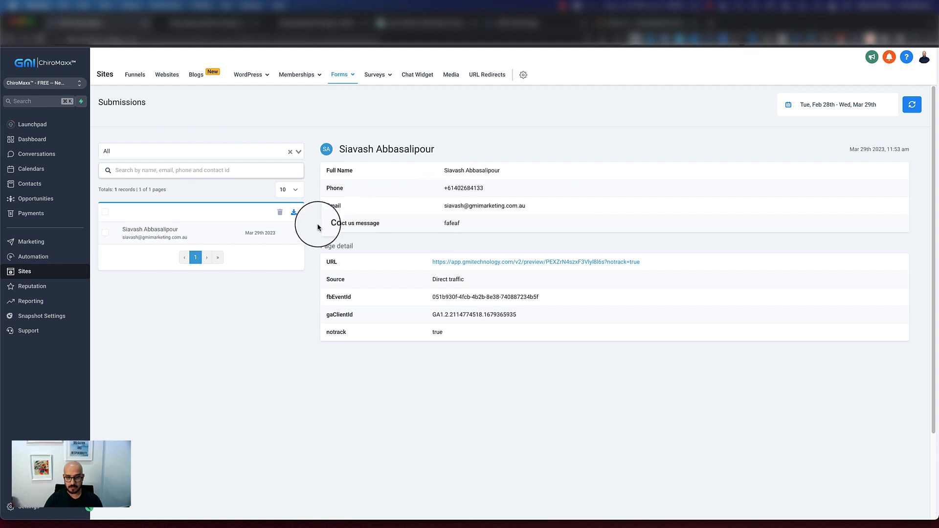
pyautogui.moveTo(324, 168); pyautogui.dragTo(380, 219)
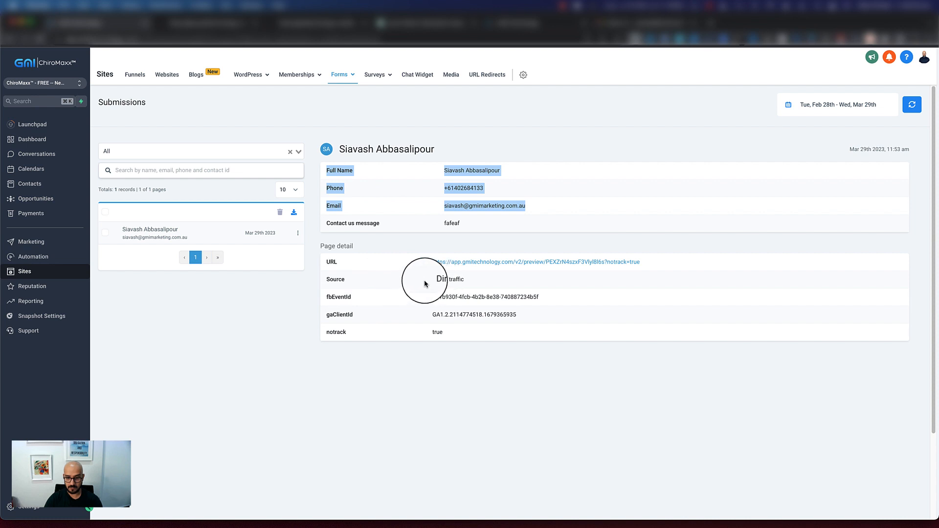
pyautogui.moveTo(428, 281); pyautogui.dragTo(471, 281)
pyautogui.moveTo(370, 259); pyautogui.dragTo(647, 260)
pyautogui.click(552, 319)
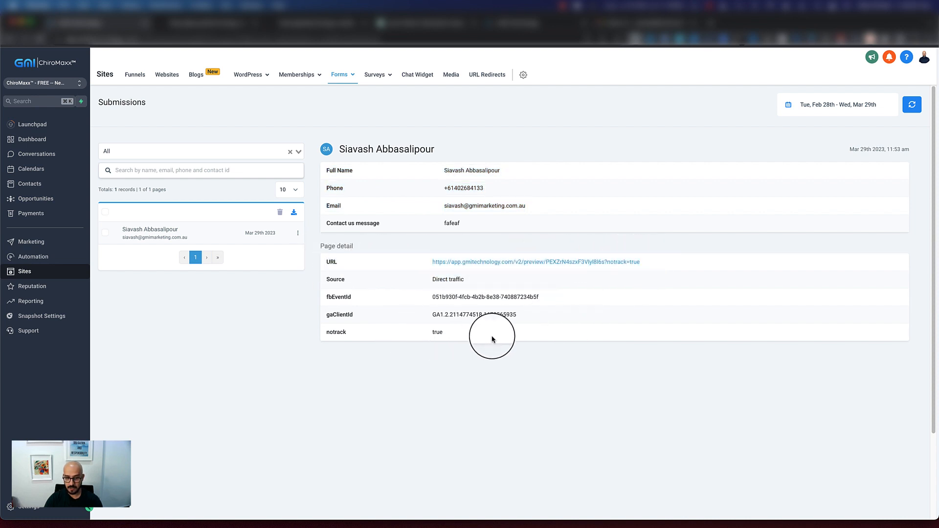
pyautogui.moveTo(321, 293); pyautogui.dragTo(465, 329)
pyautogui.click(464, 351)
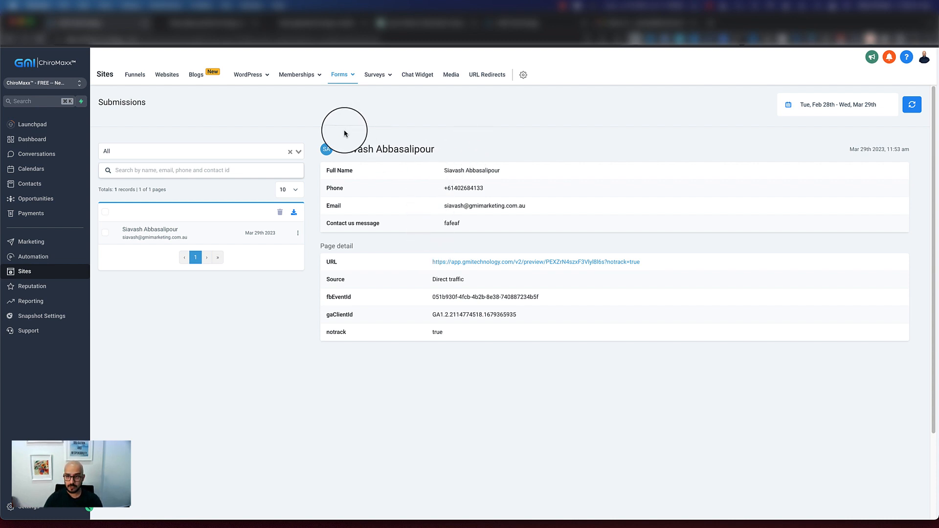
# Open the Contact Us form in the form builder and bring up its On Submit options
pyautogui.moveTo(344, 77)
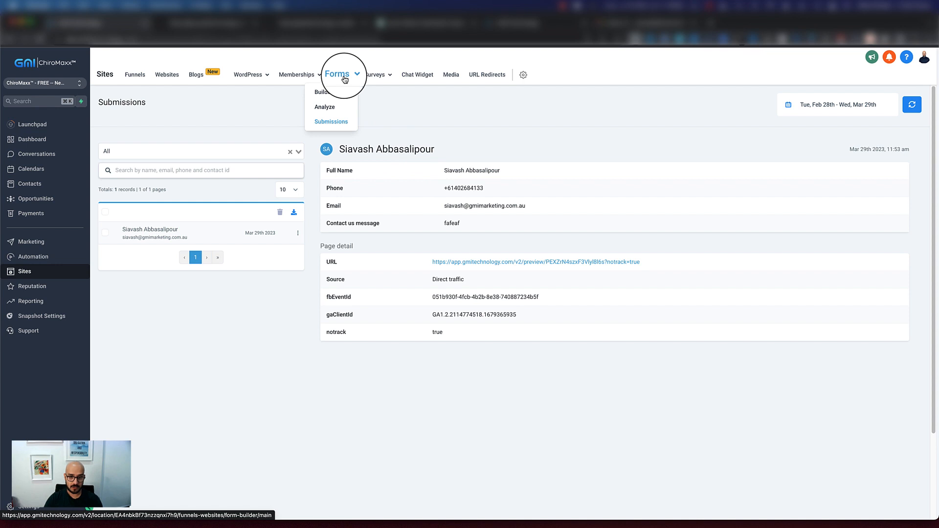
pyautogui.click(326, 95)
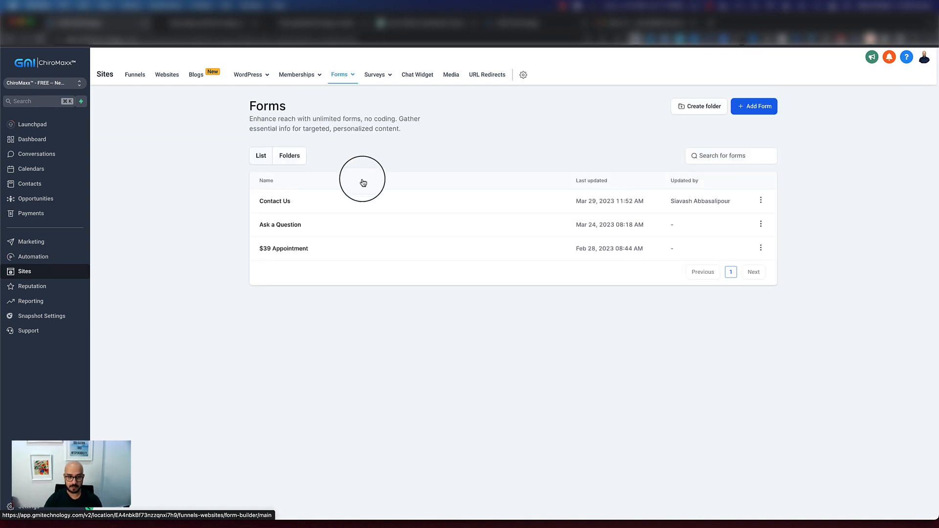
pyautogui.click(277, 202)
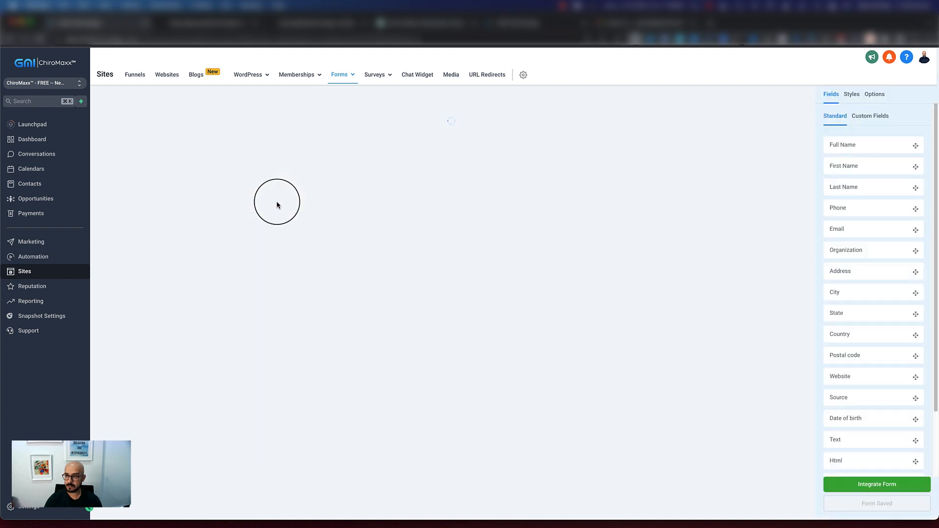
pyautogui.click(872, 98)
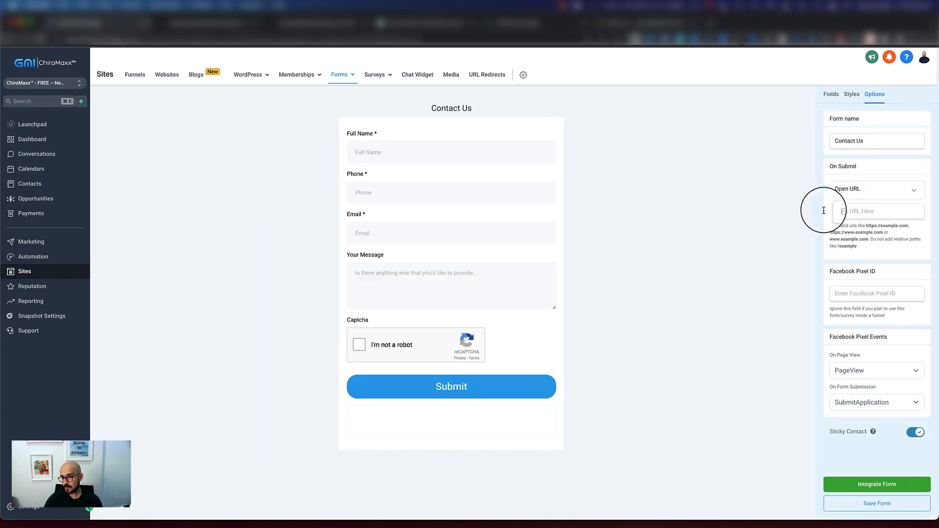
pyautogui.moveTo(829, 169); pyautogui.dragTo(856, 166)
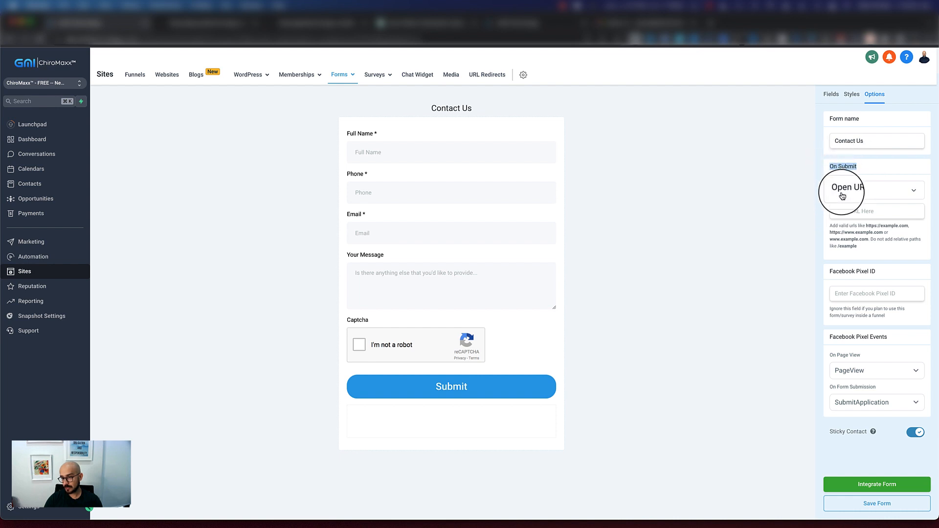
# Set On Submit to Message, enter "Hey, we have received your request and one of our team members will be in touch", and save the form
pyautogui.click(894, 195)
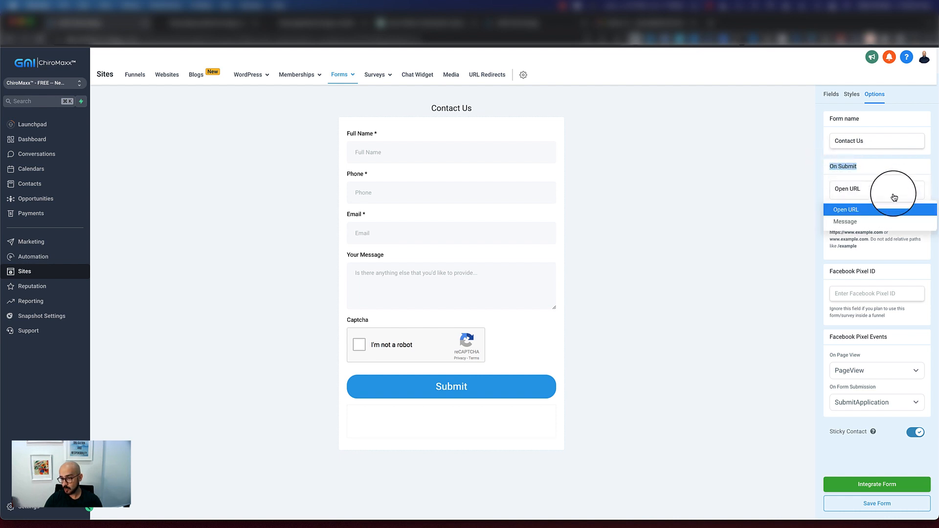
pyautogui.click(842, 224)
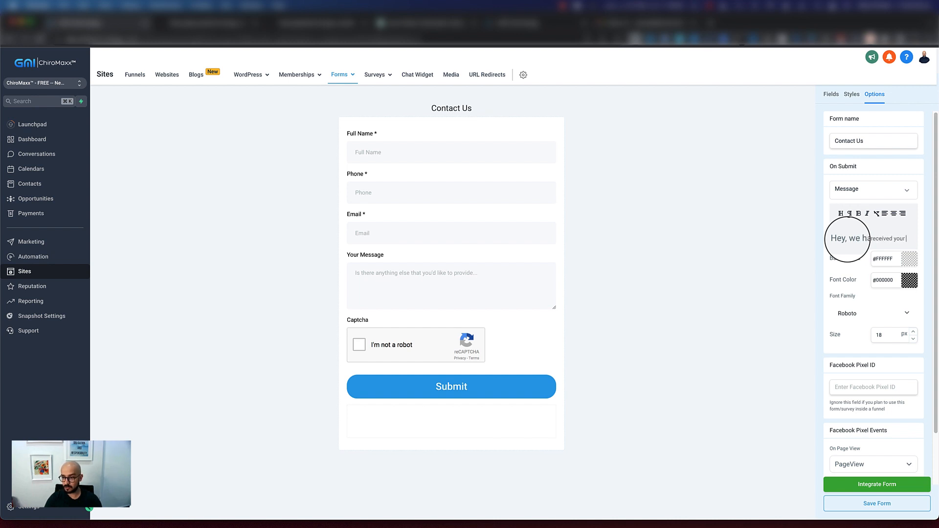
pyautogui.write('request and one of our')
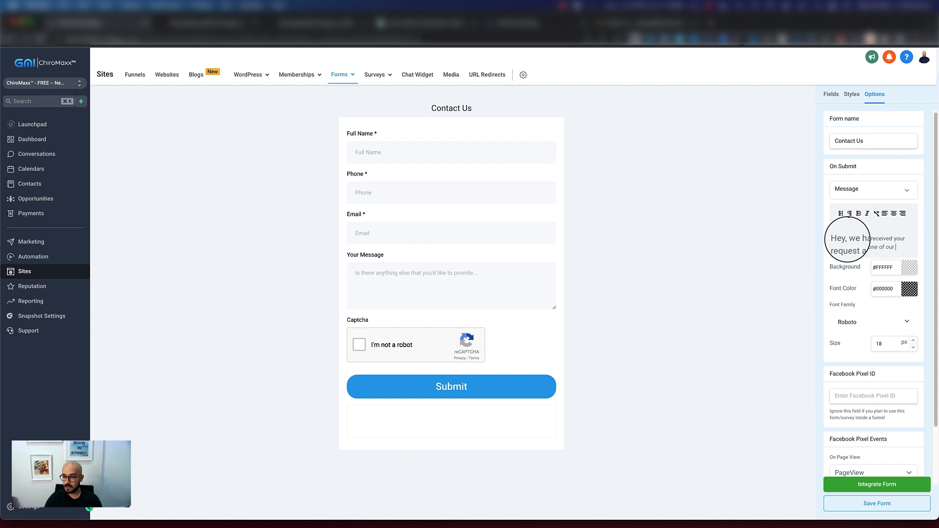
pyautogui.press('Return')
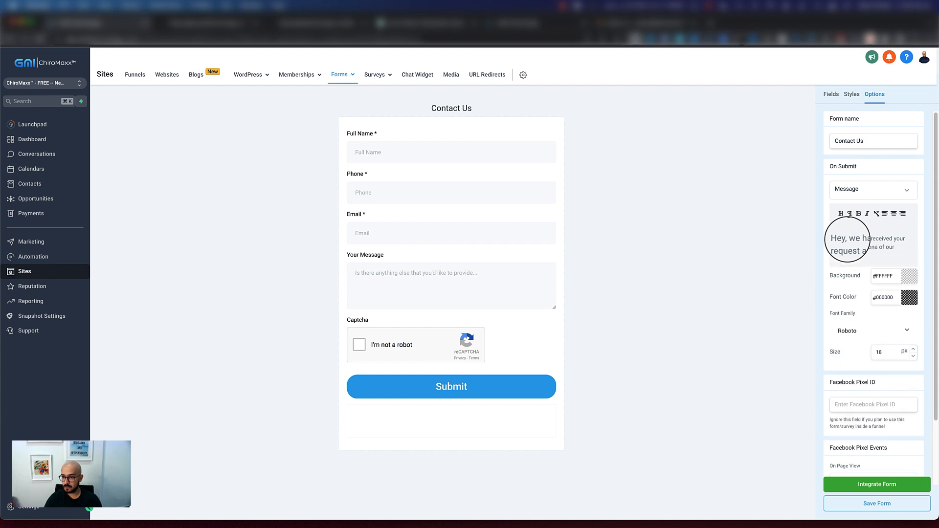
pyautogui.press('BackSpace')
pyautogui.press('BackSpace')
pyautogui.press('BackSpace')
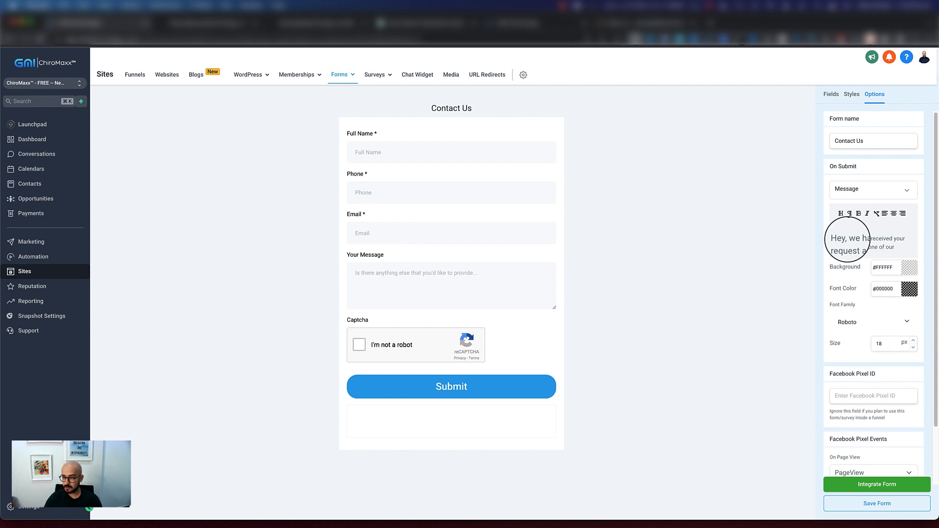
pyautogui.write('team members will be in touch')
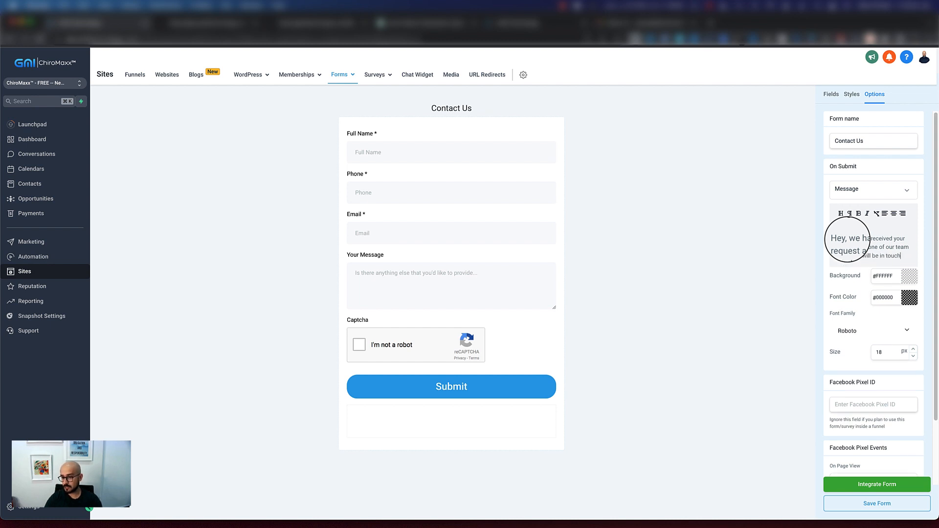
pyautogui.scroll(-2, 831, 310)
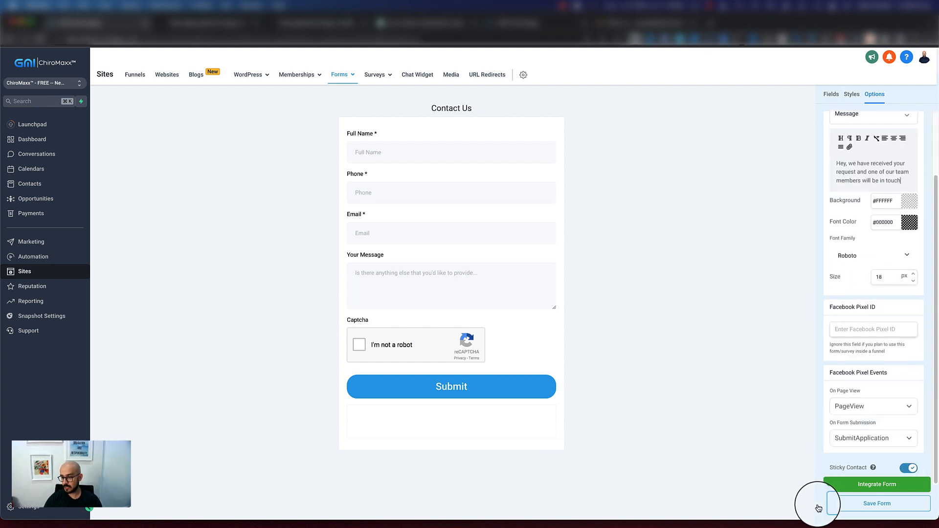
pyautogui.click(868, 502)
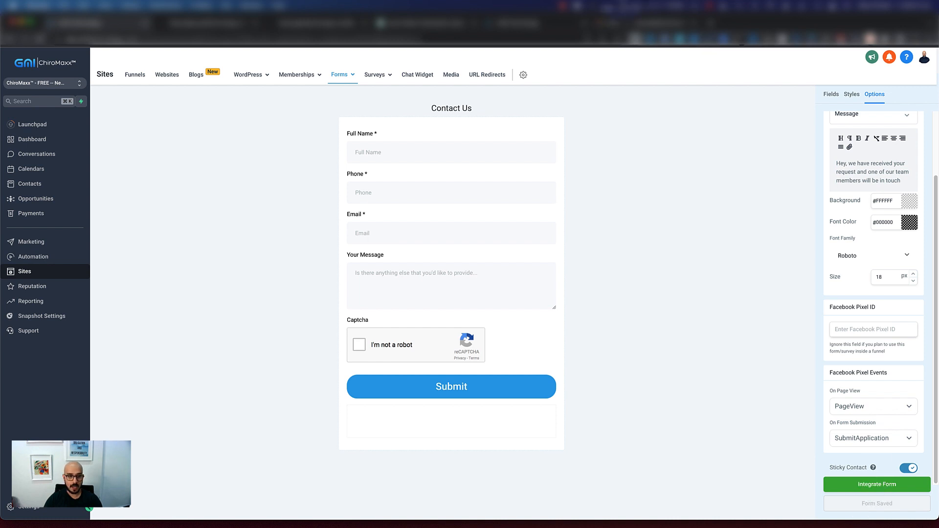
# Open the Home page of the Chiro - Physio website in the page editor
pyautogui.click(176, 79)
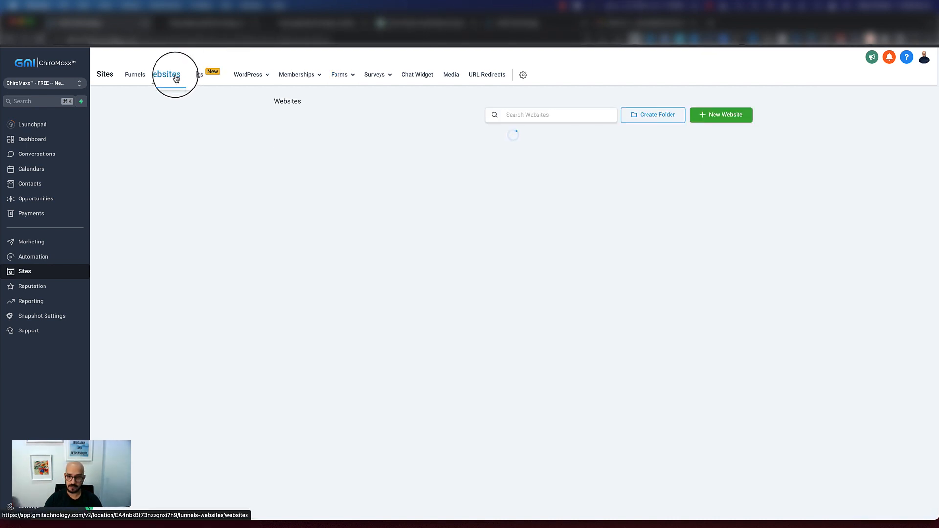
pyautogui.click(294, 141)
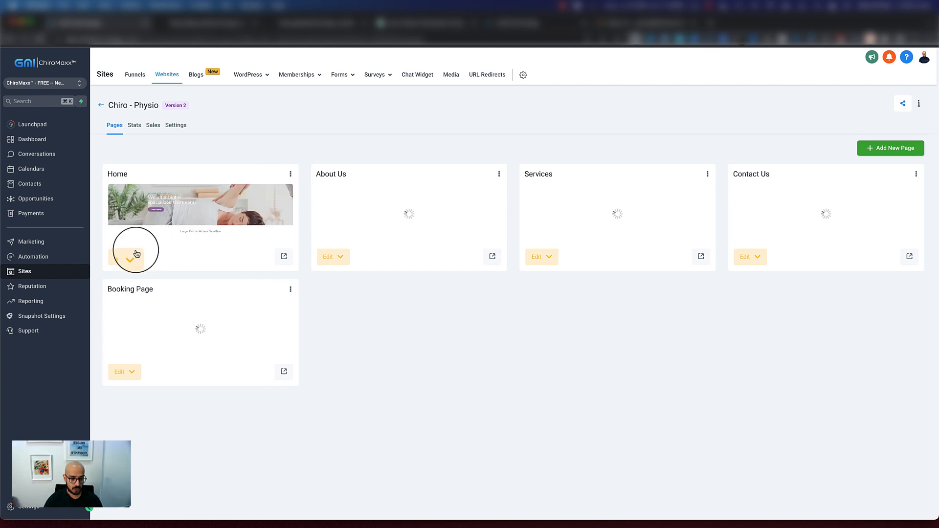
pyautogui.click(131, 260)
pyautogui.click(128, 284)
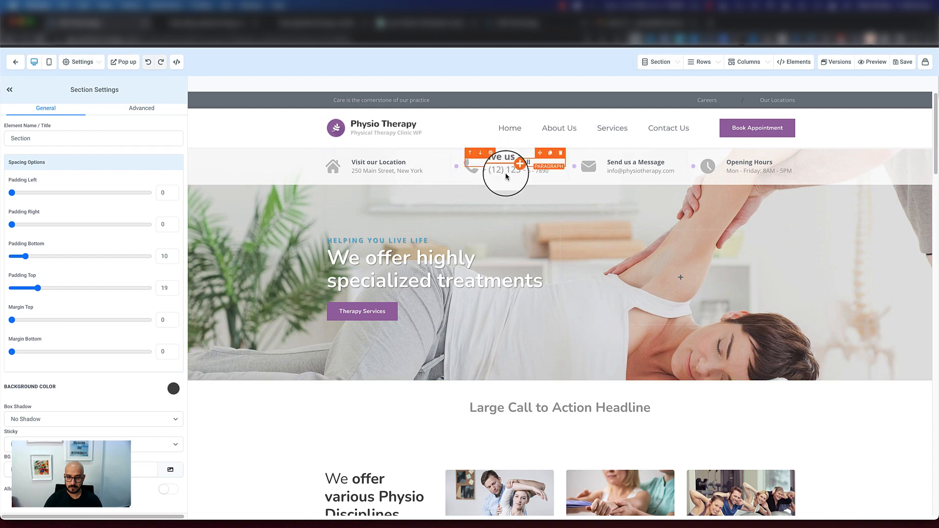
# Select the embedded Contact Us form below Accepted Insurances and choose "Use action from form builder" as its redirect action
pyautogui.scroll(-10, 541, 241)
pyautogui.scroll(-15, 542, 241)
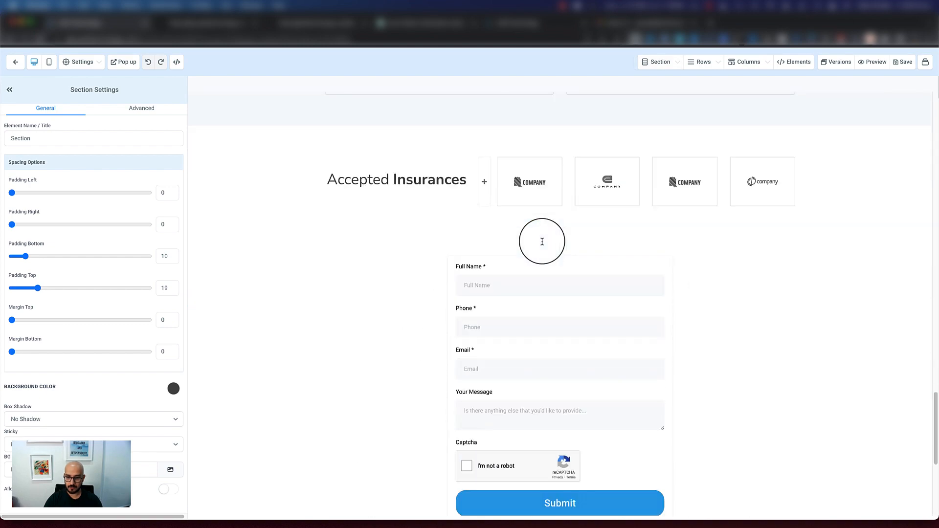
pyautogui.click(528, 247)
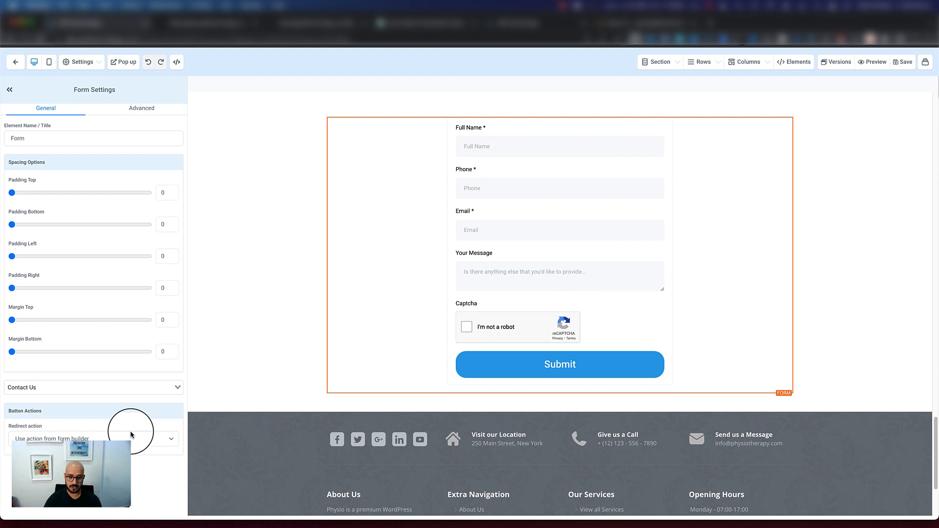
pyautogui.click(147, 439)
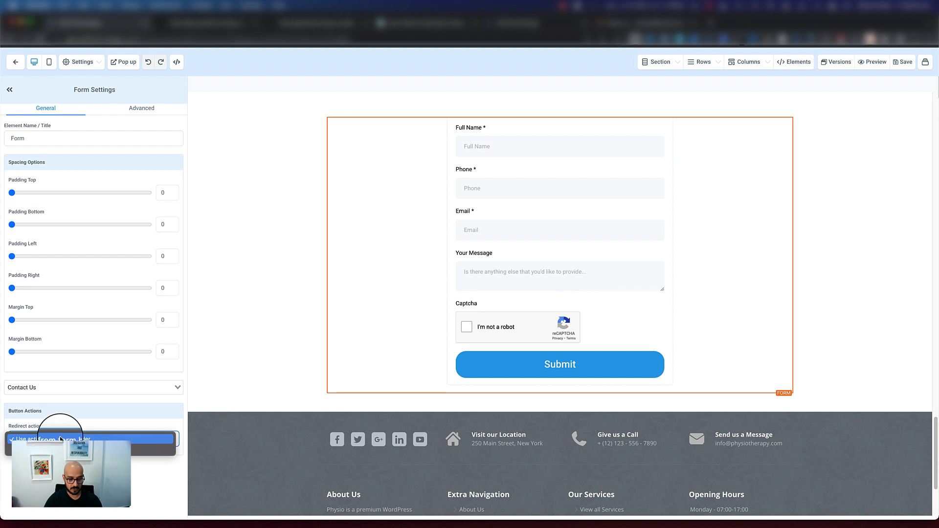
pyautogui.click(58, 439)
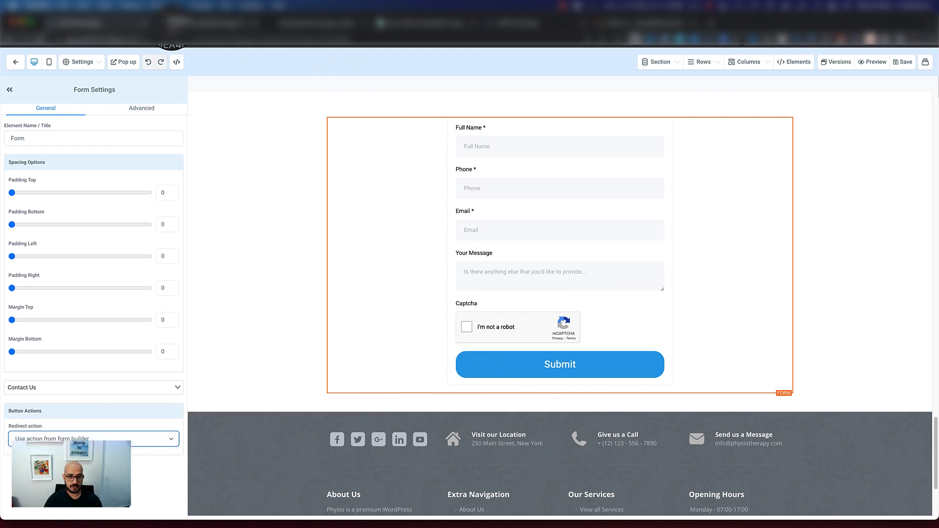
# Switch to the Home page preview, change the contact form's phone number and shorten the email address to end in .com
pyautogui.click(168, 22)
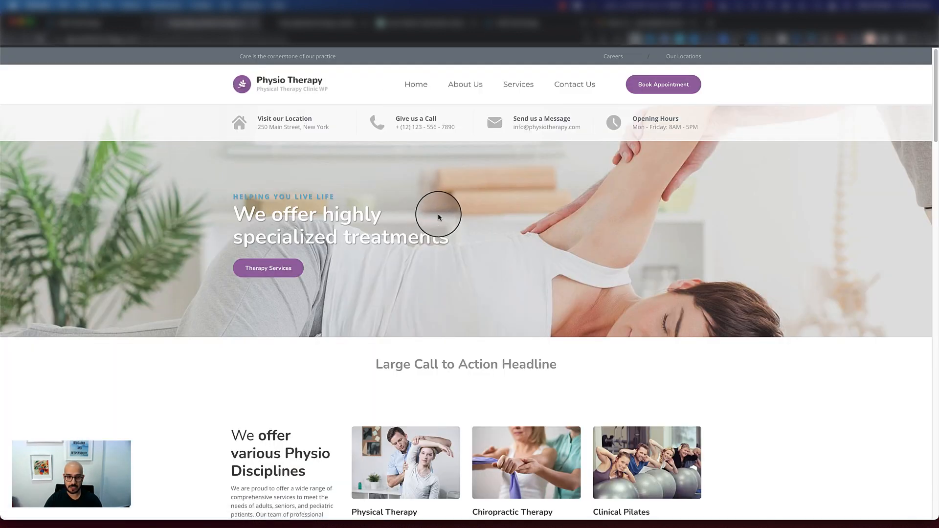
pyautogui.scroll(-20, 438, 217)
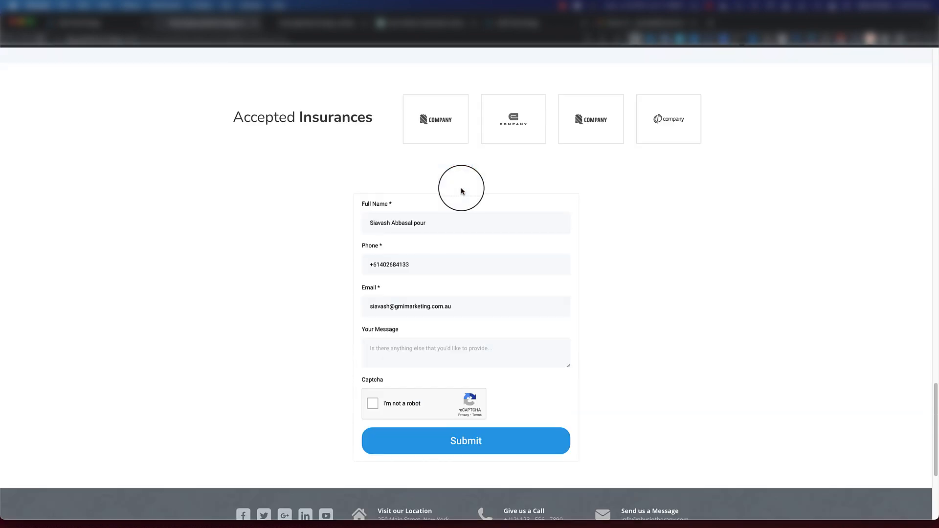
pyautogui.scroll(-4, 461, 190)
pyautogui.scroll(5, 460, 196)
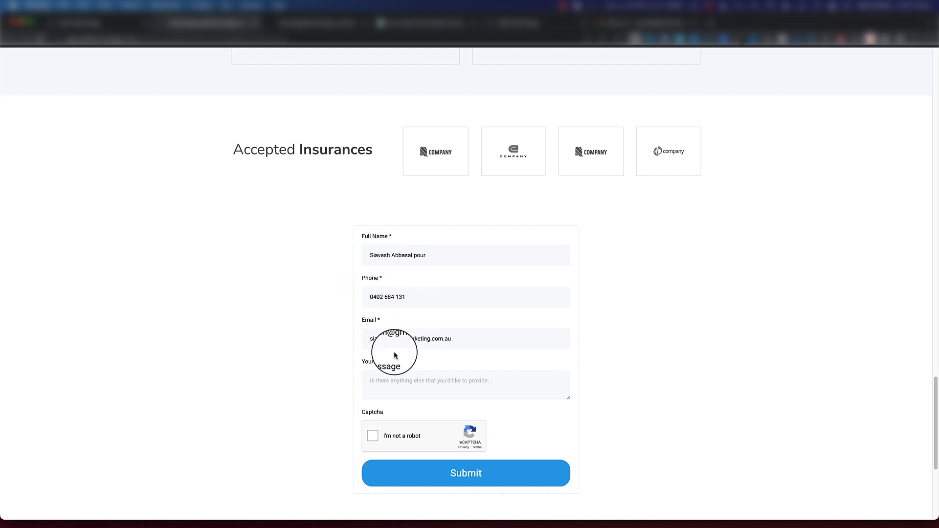
pyautogui.moveTo(443, 338); pyautogui.dragTo(460, 339)
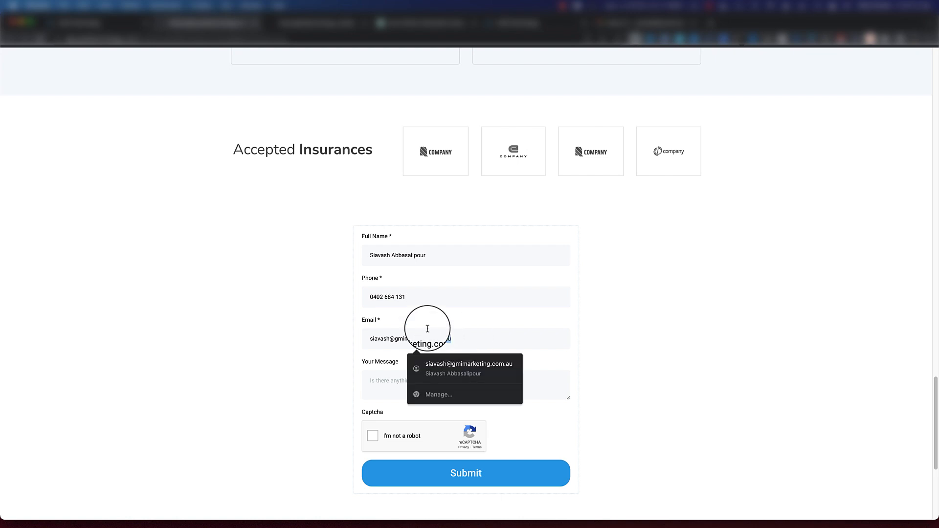
pyautogui.press('BackSpace')
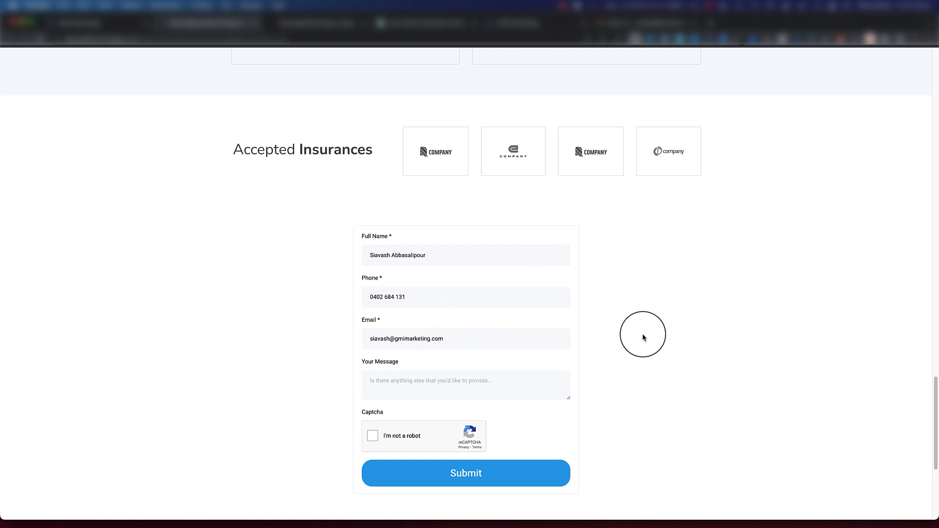
# Complete the captcha and submit the contact form with the message box left empty
pyautogui.click(372, 437)
pyautogui.scroll(-2, 489, 449)
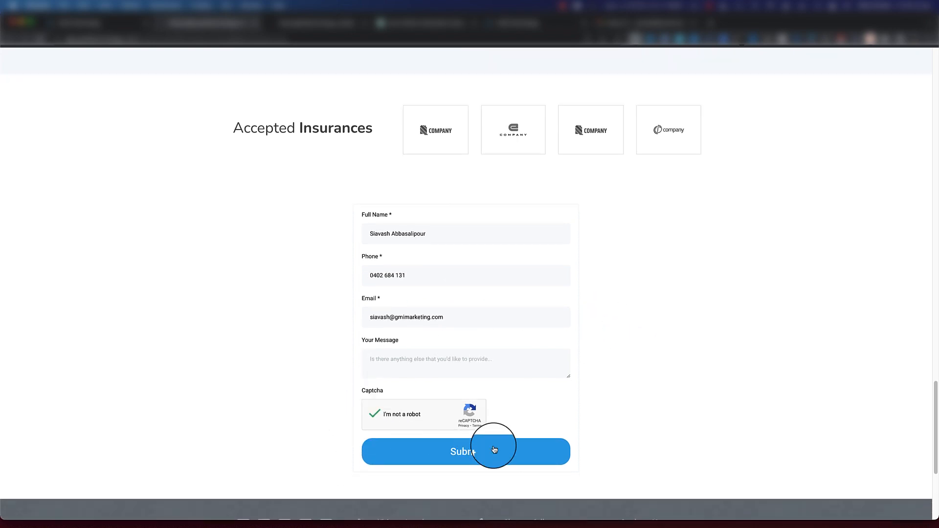
pyautogui.click(480, 451)
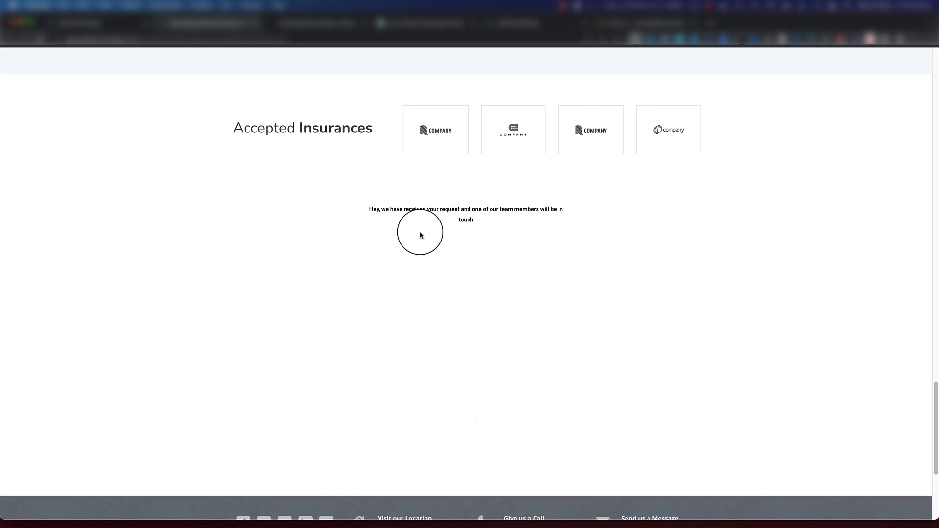
# Examine the confirmation text in the contact form's place and look back up the Home page preview to the Our Advantages section
pyautogui.moveTo(366, 210); pyautogui.dragTo(570, 215)
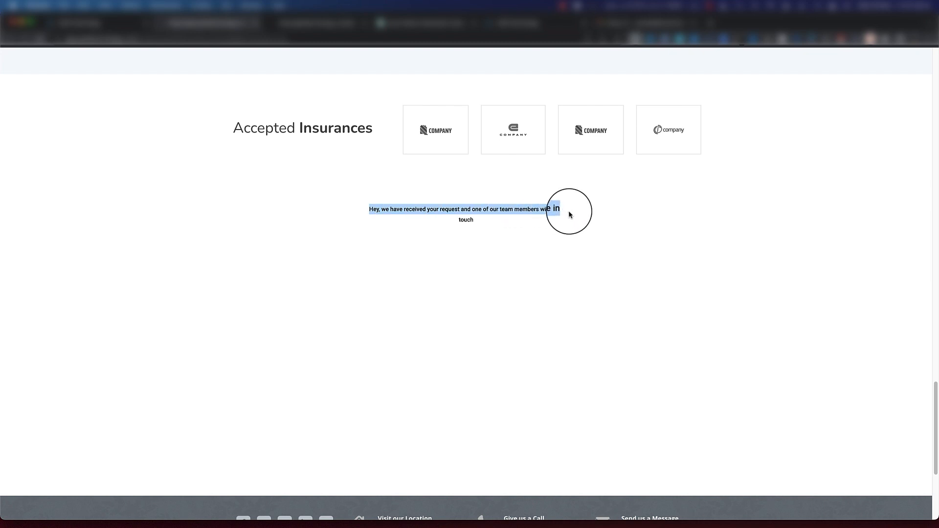
pyautogui.click(468, 245)
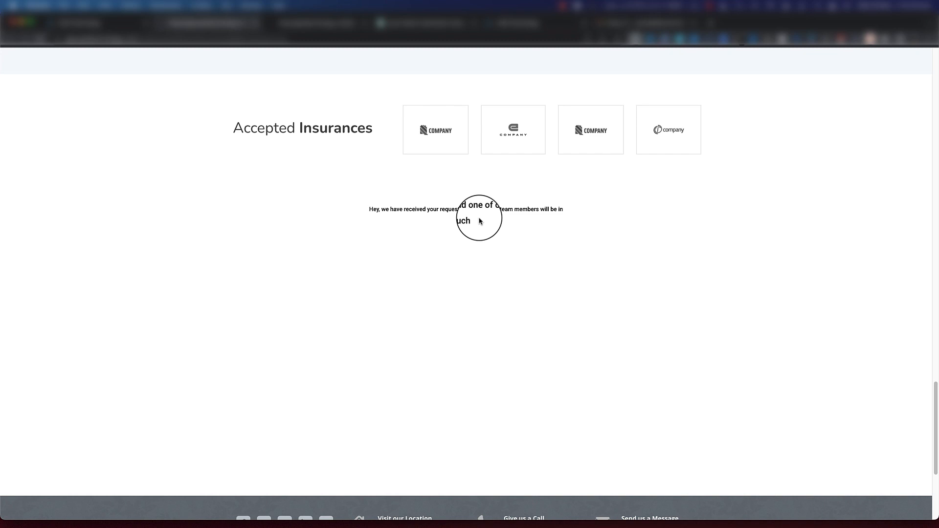
pyautogui.scroll(-1, 479, 220)
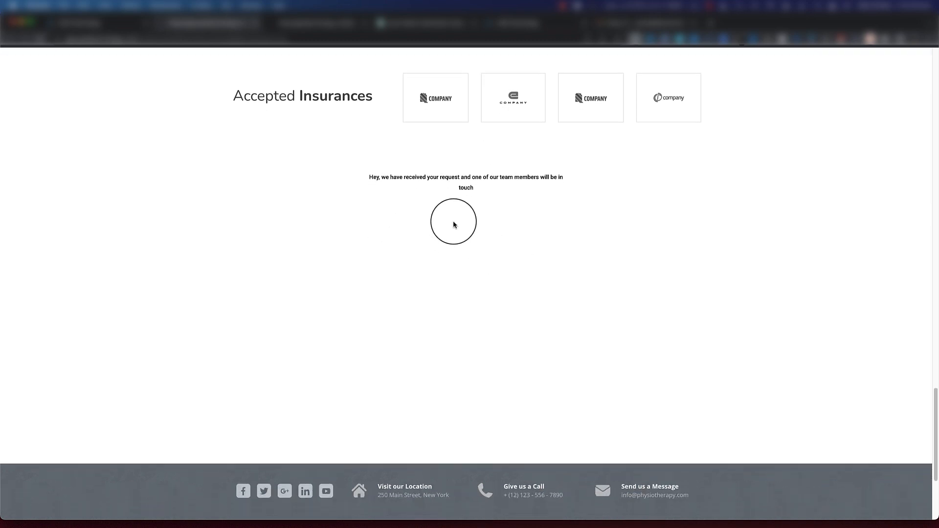
pyautogui.scroll(3, 453, 224)
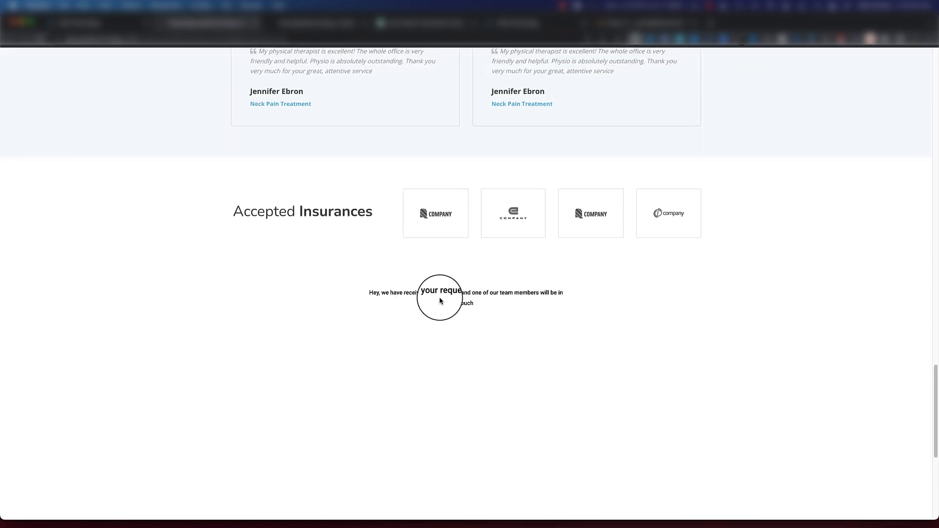
pyautogui.scroll(1, 440, 301)
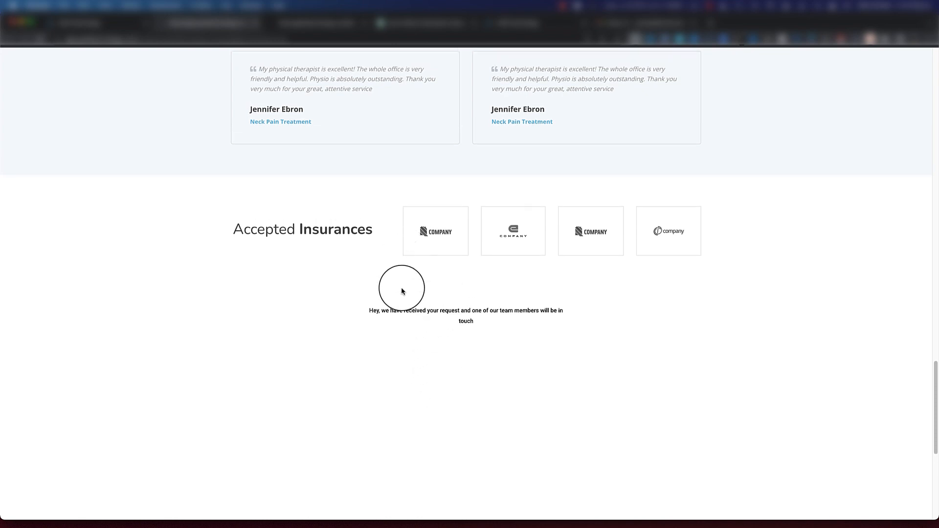
pyautogui.scroll(7, 494, 335)
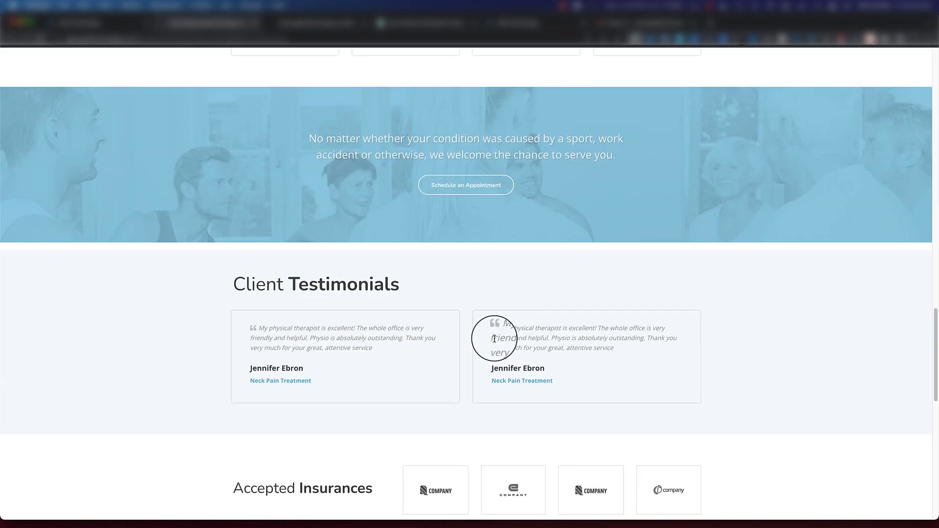
pyautogui.scroll(10, 485, 349)
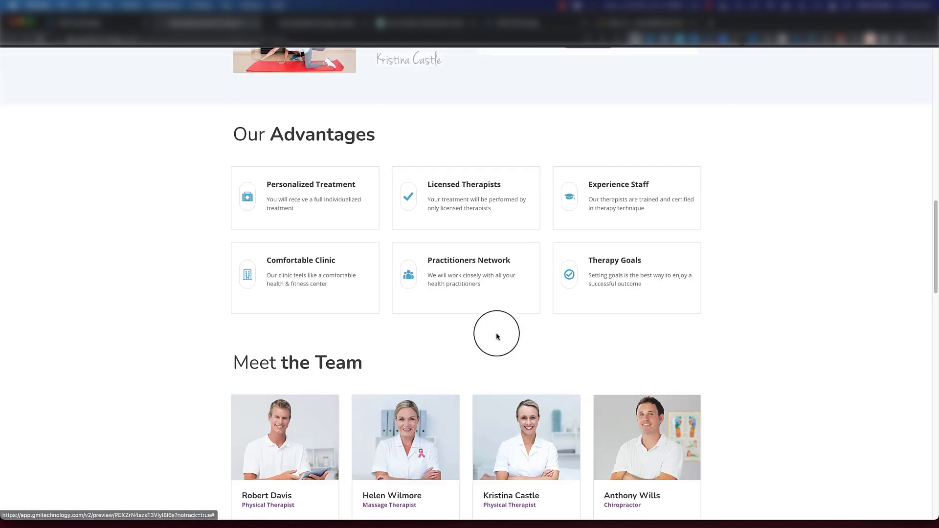
# Return from the Home page preview to the page editor and exit to the Chiro - Physio website's page list
pyautogui.scroll(12, 506, 347)
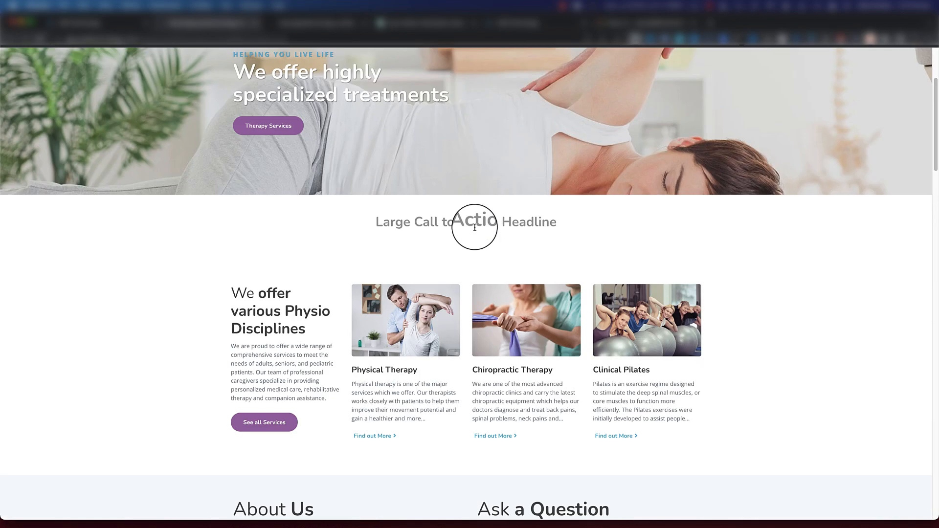
pyautogui.scroll(-20, 472, 256)
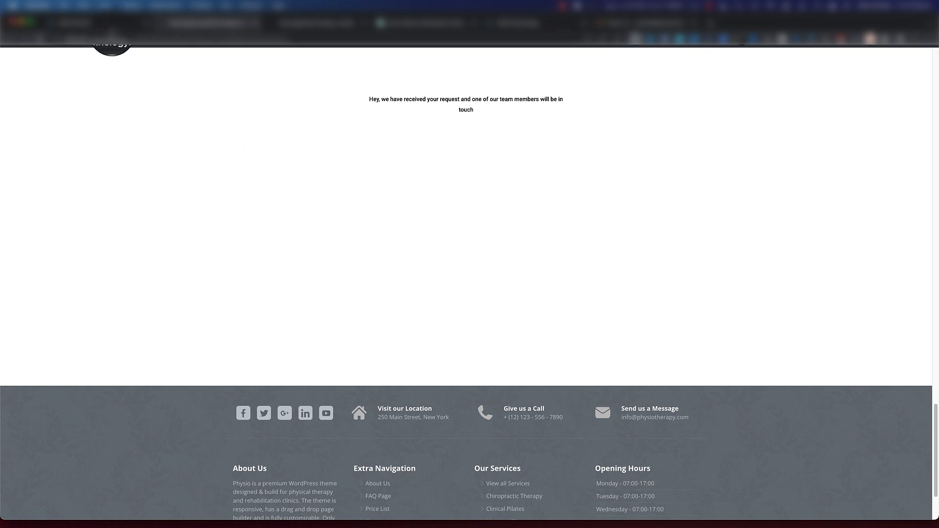
pyautogui.click(115, 24)
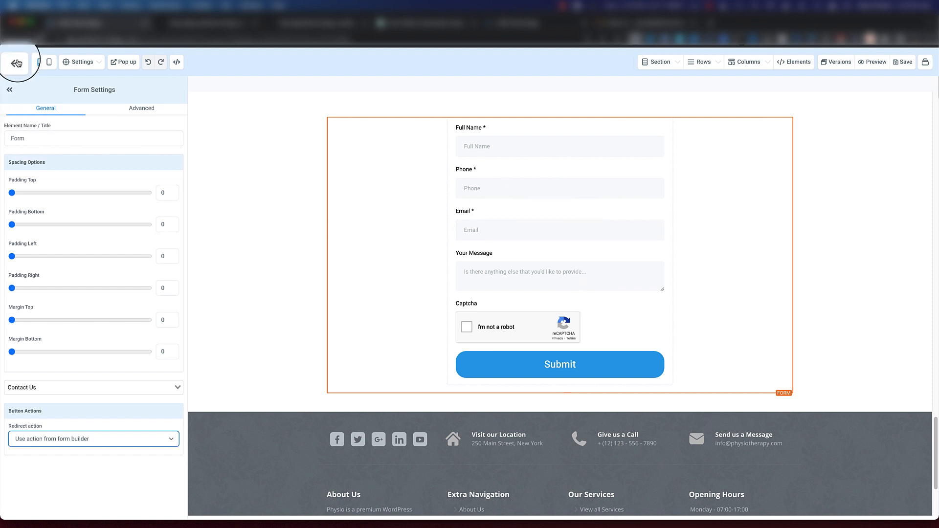
pyautogui.click(16, 63)
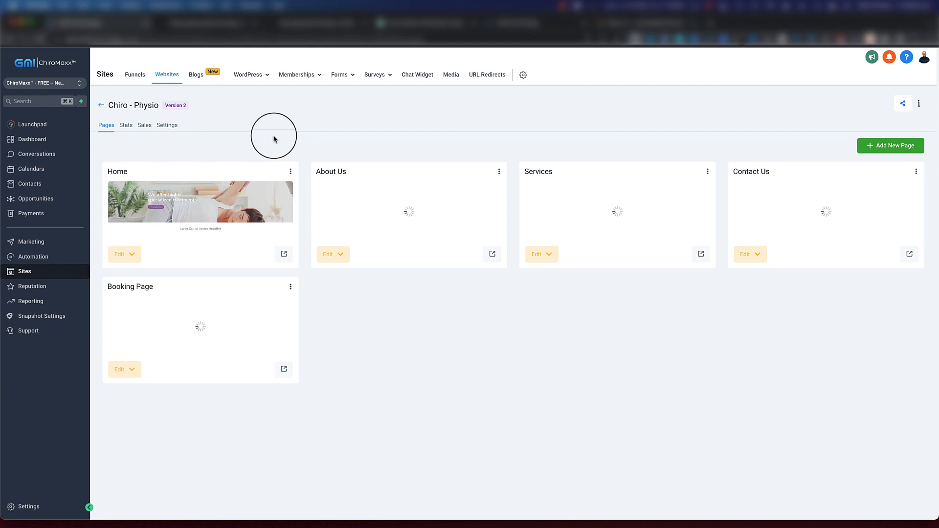
# Go to the form builder, ignore the phone number notice and open the Contact Us form
pyautogui.moveTo(344, 77)
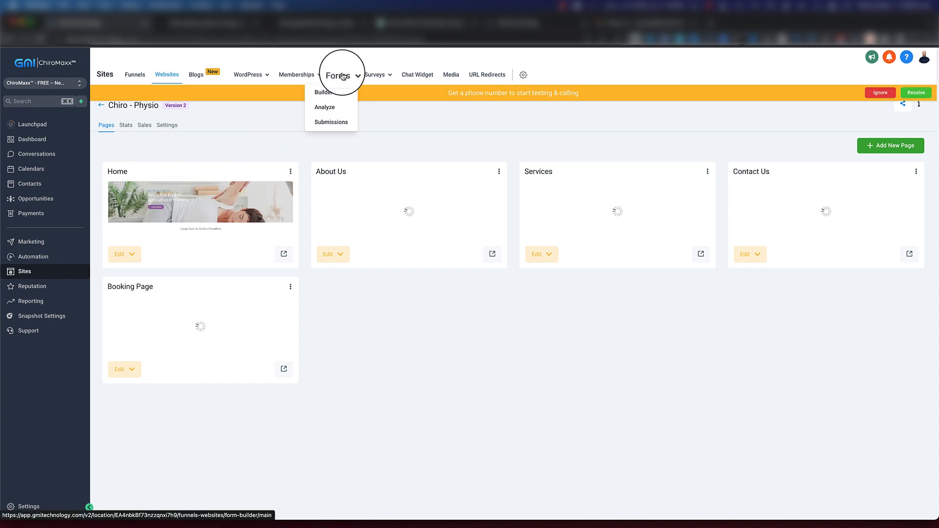
pyautogui.click(317, 95)
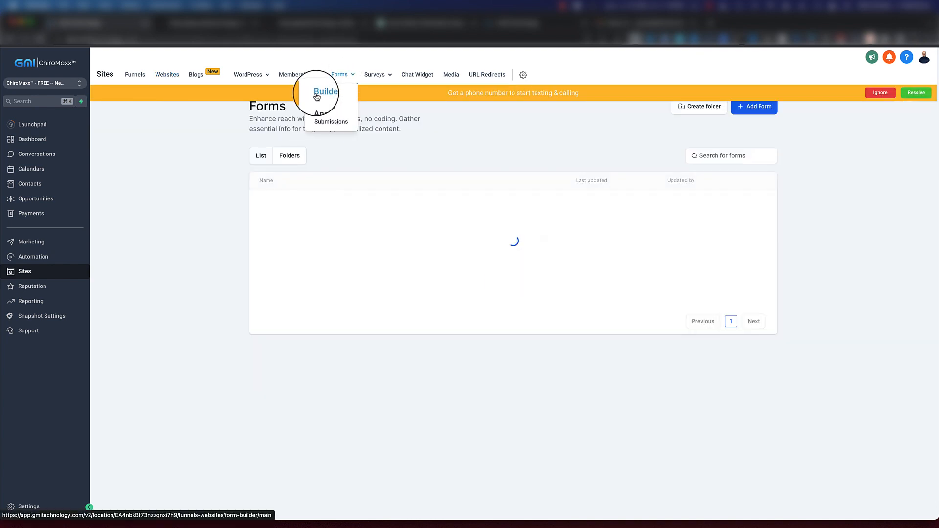
pyautogui.click(882, 94)
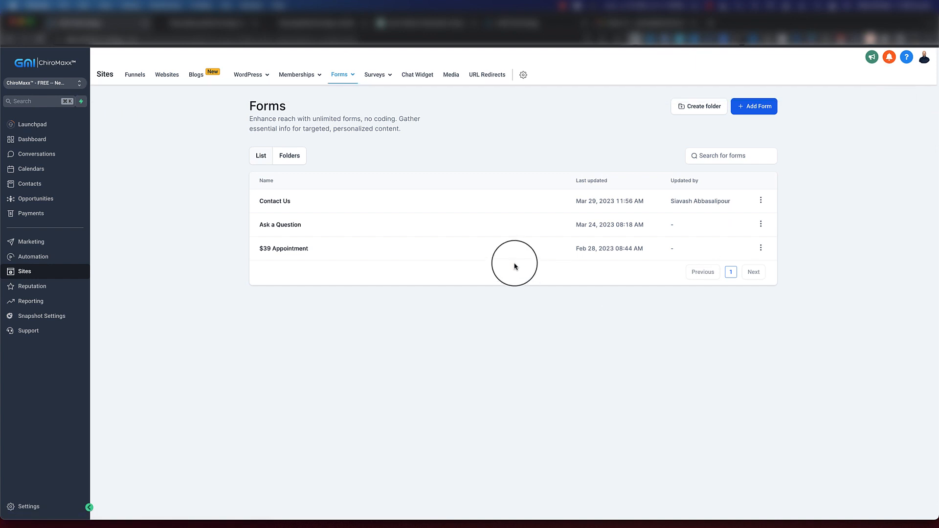
pyautogui.click(274, 202)
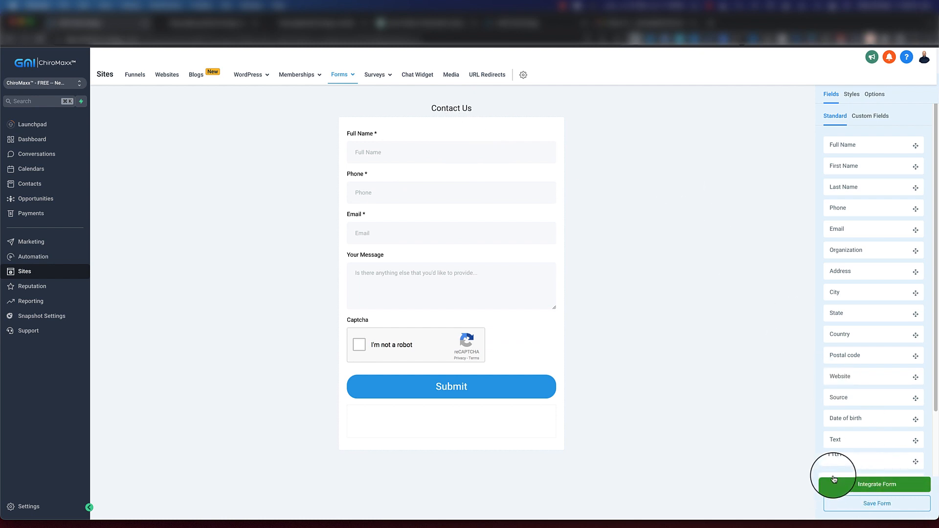
# Copy the Contact Us form's embed code for the Inline layout and finish the form integration
pyautogui.click(868, 484)
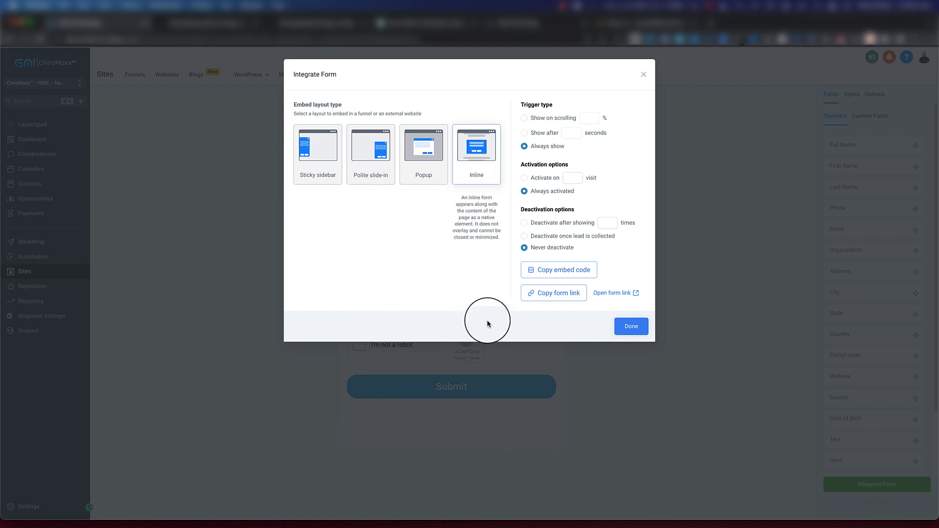
pyautogui.click(565, 272)
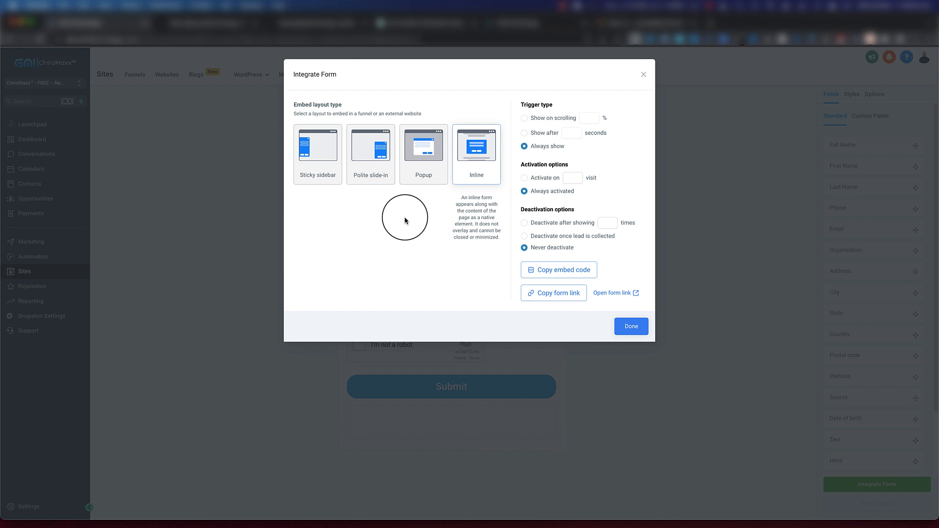
pyautogui.click(630, 328)
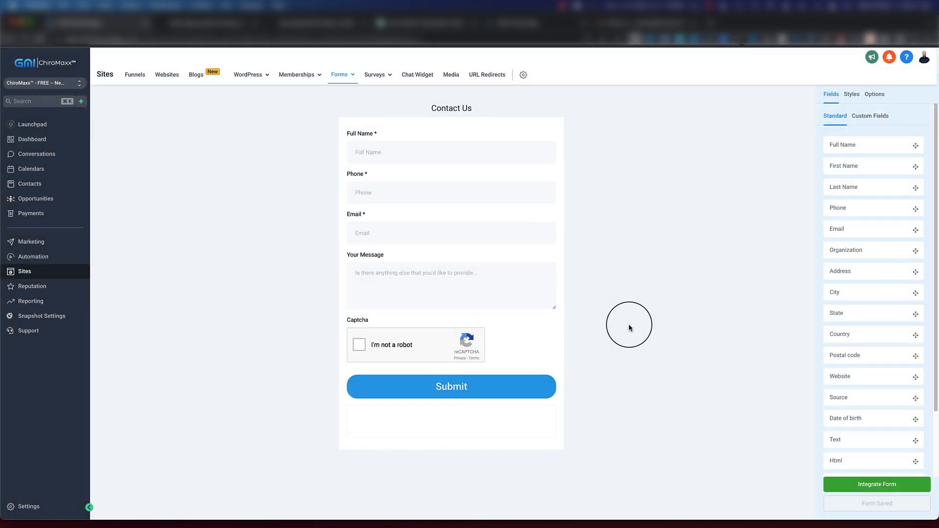